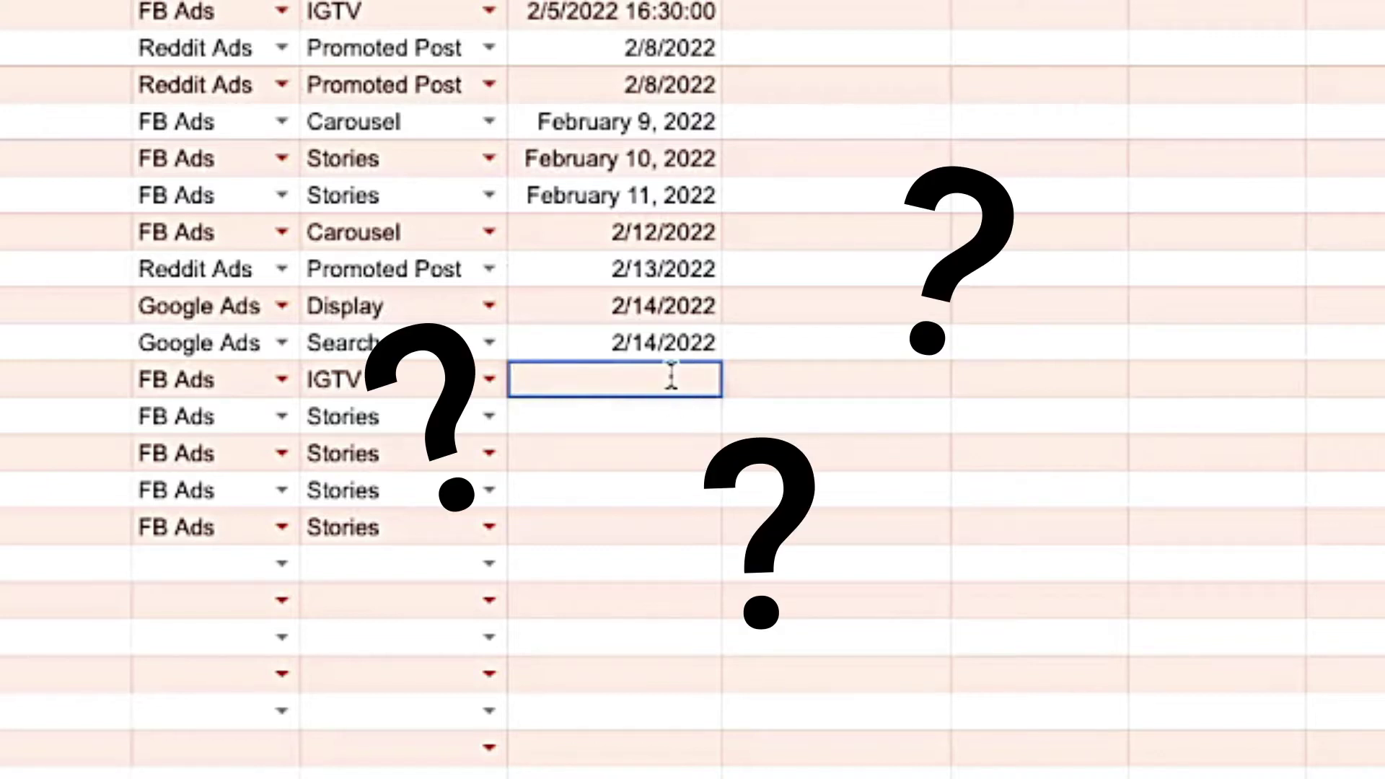
Enter a Feb 14 publish date in the last rows, then scroll to review the mixed date formats.
type("2/14/2022")
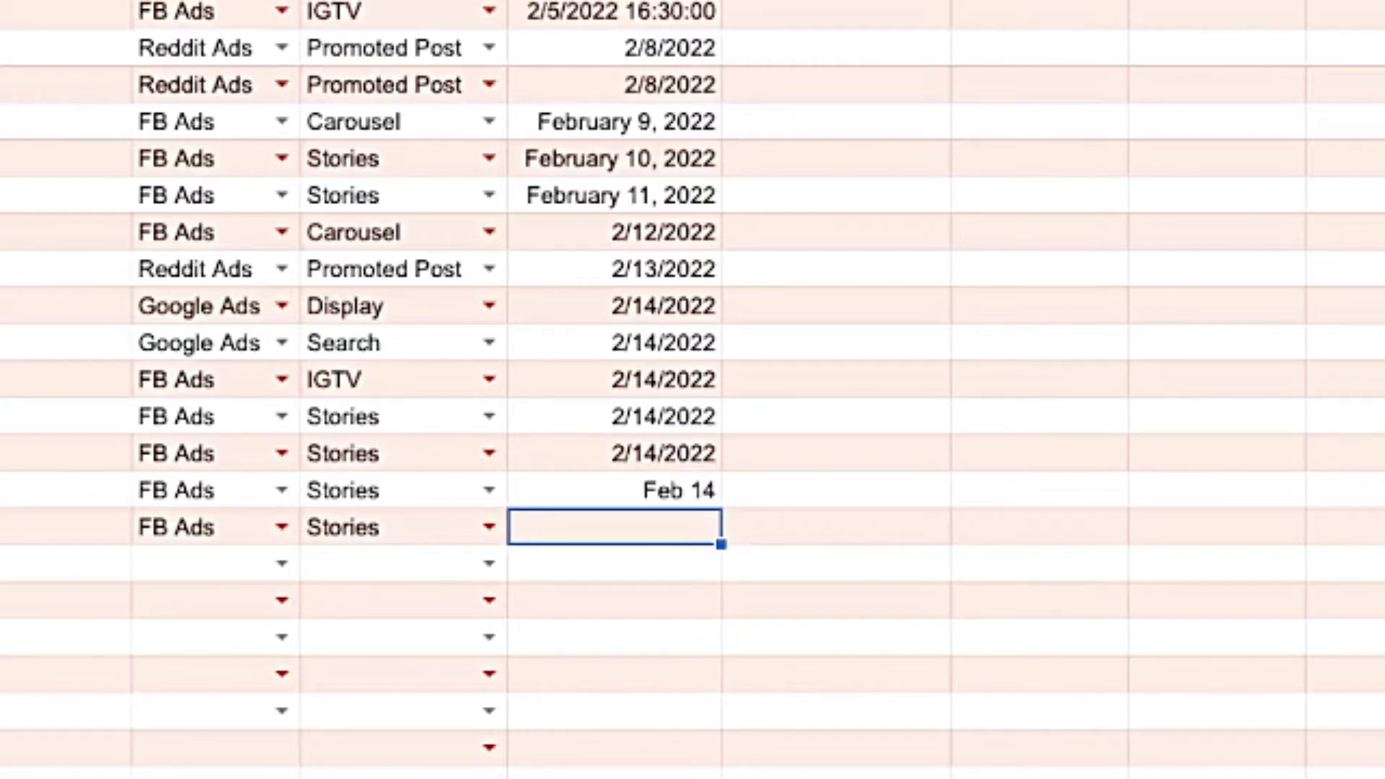
scroll(692, 389, "up", 5)
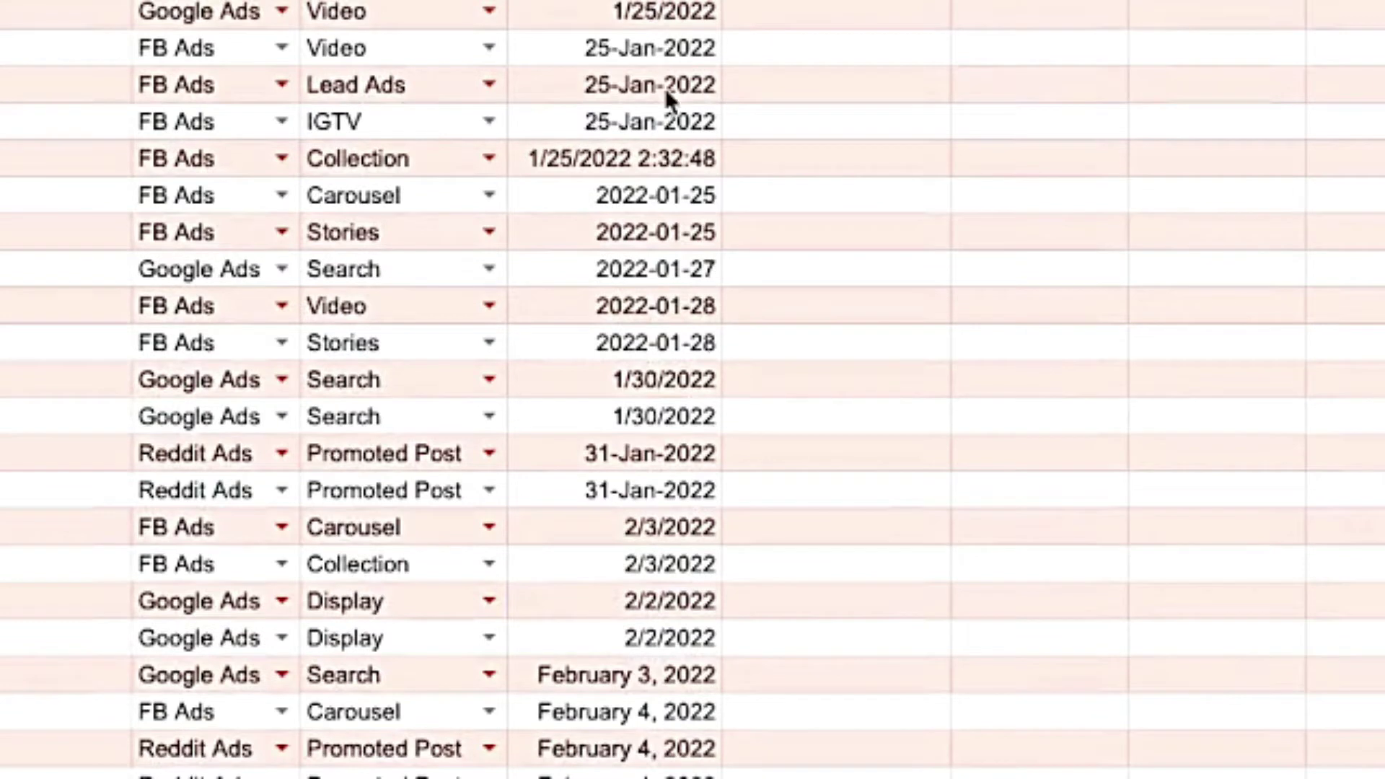
scroll(675, 430, "down", 2)
scroll(675, 436, "down", 4)
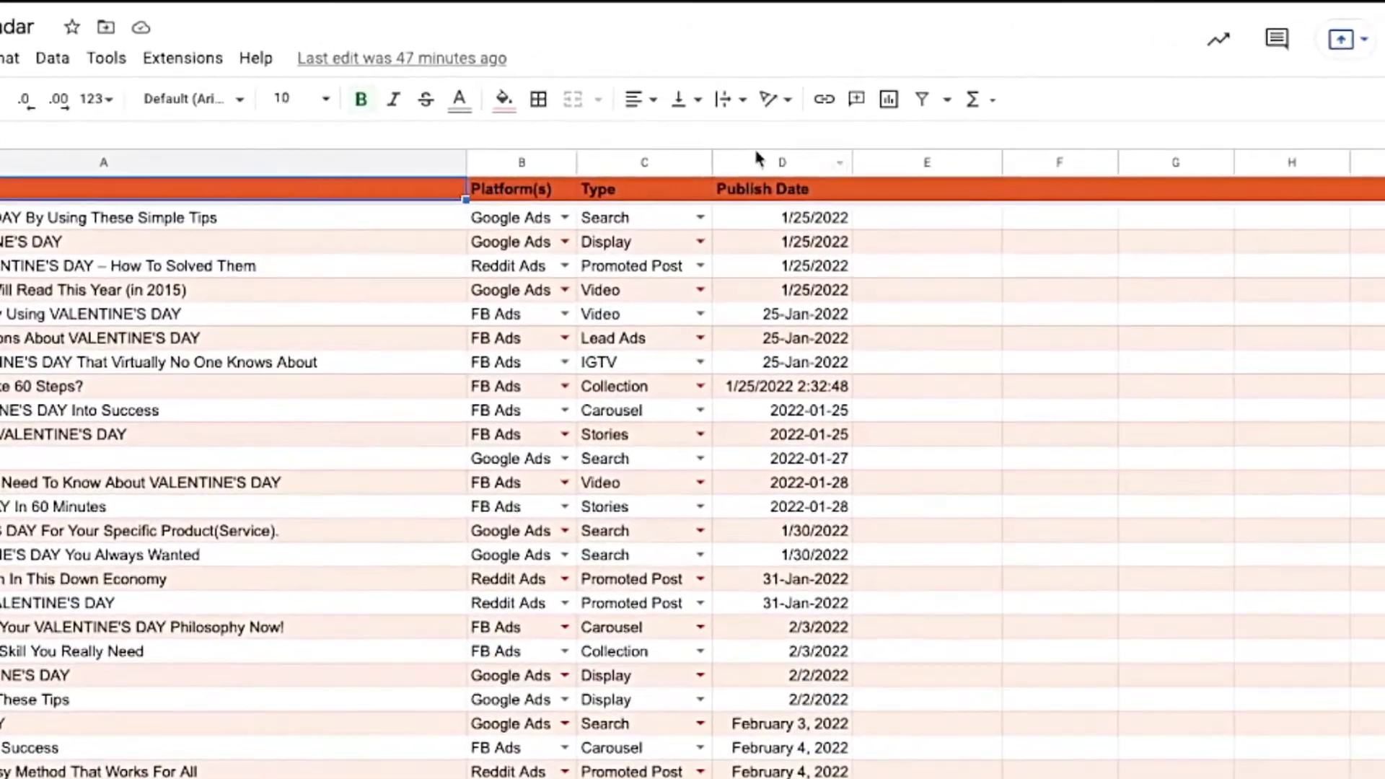
Apply the standard Date number format to the whole Publish Date column D.
left_click(811, 119)
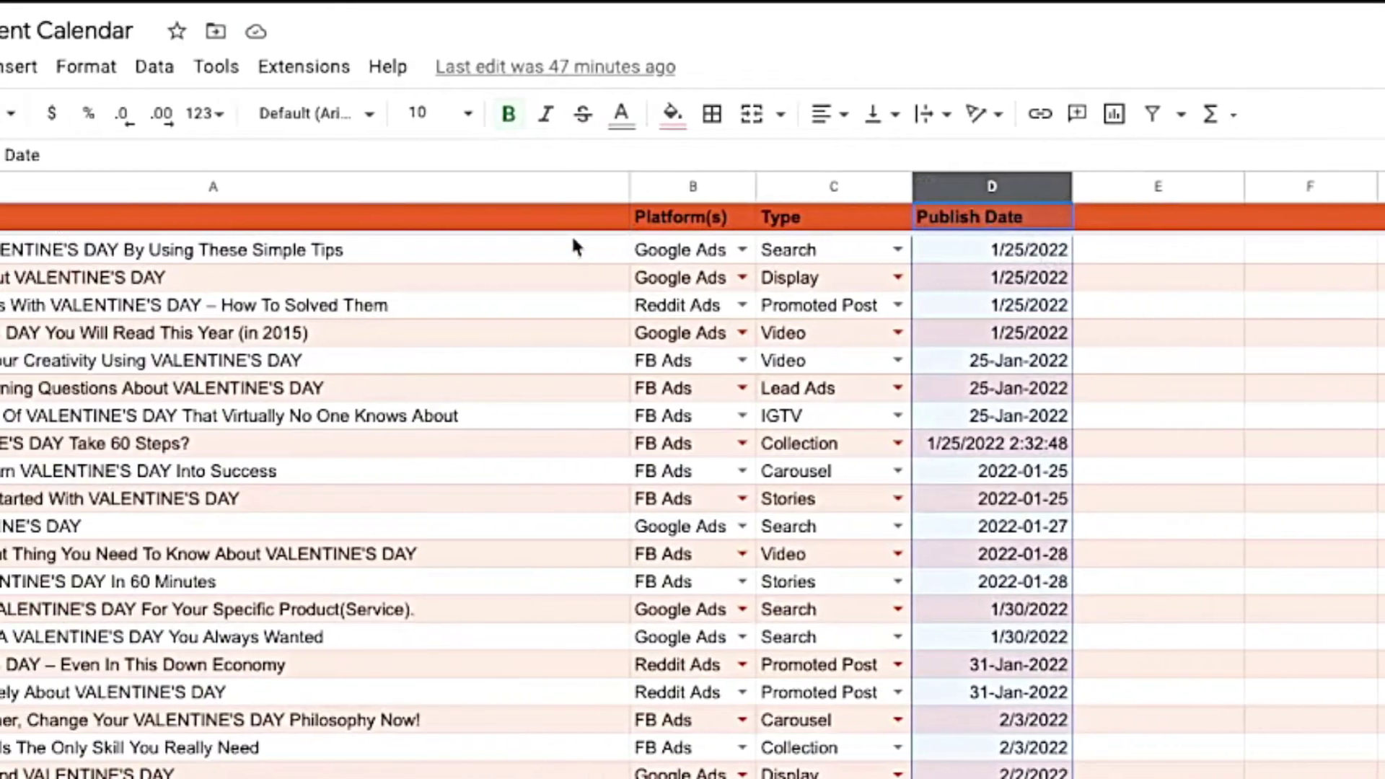
left_click(10, 108)
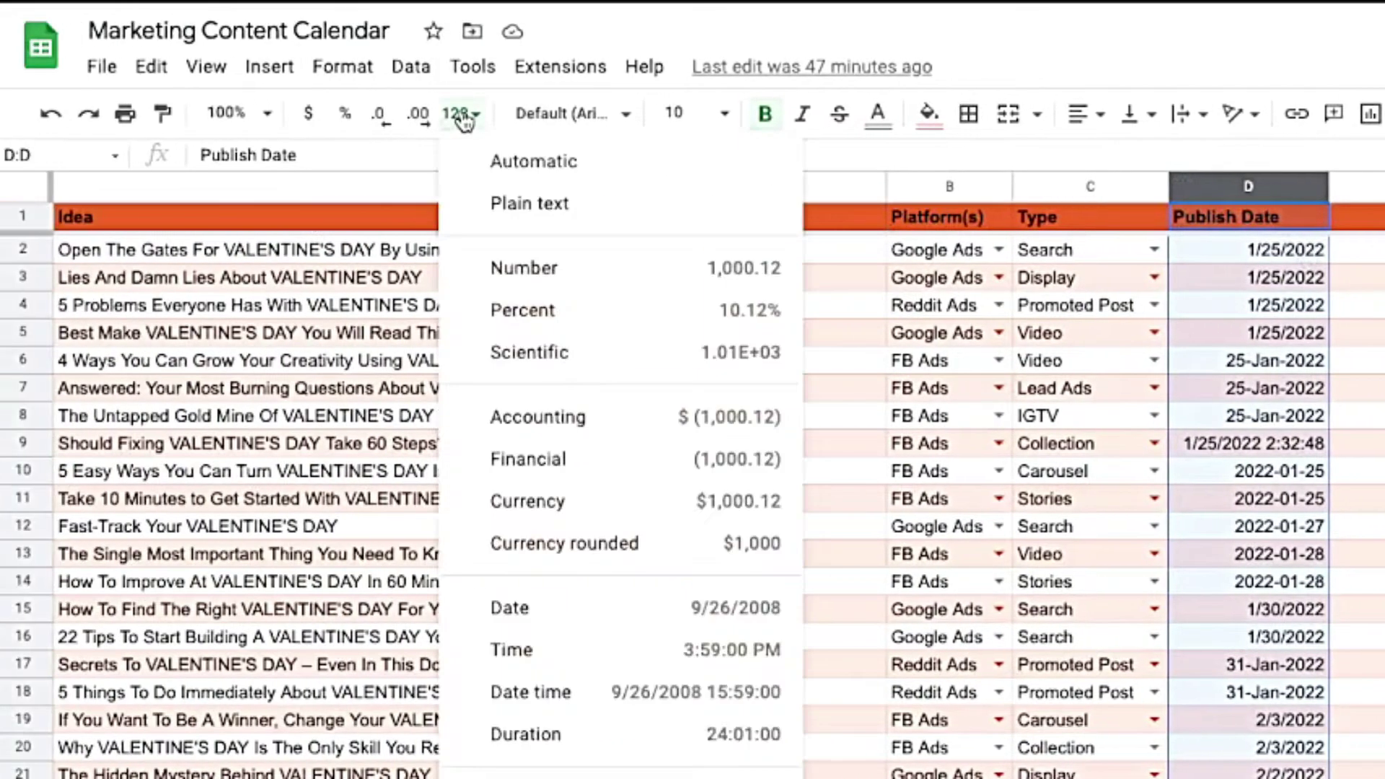
left_click(593, 613)
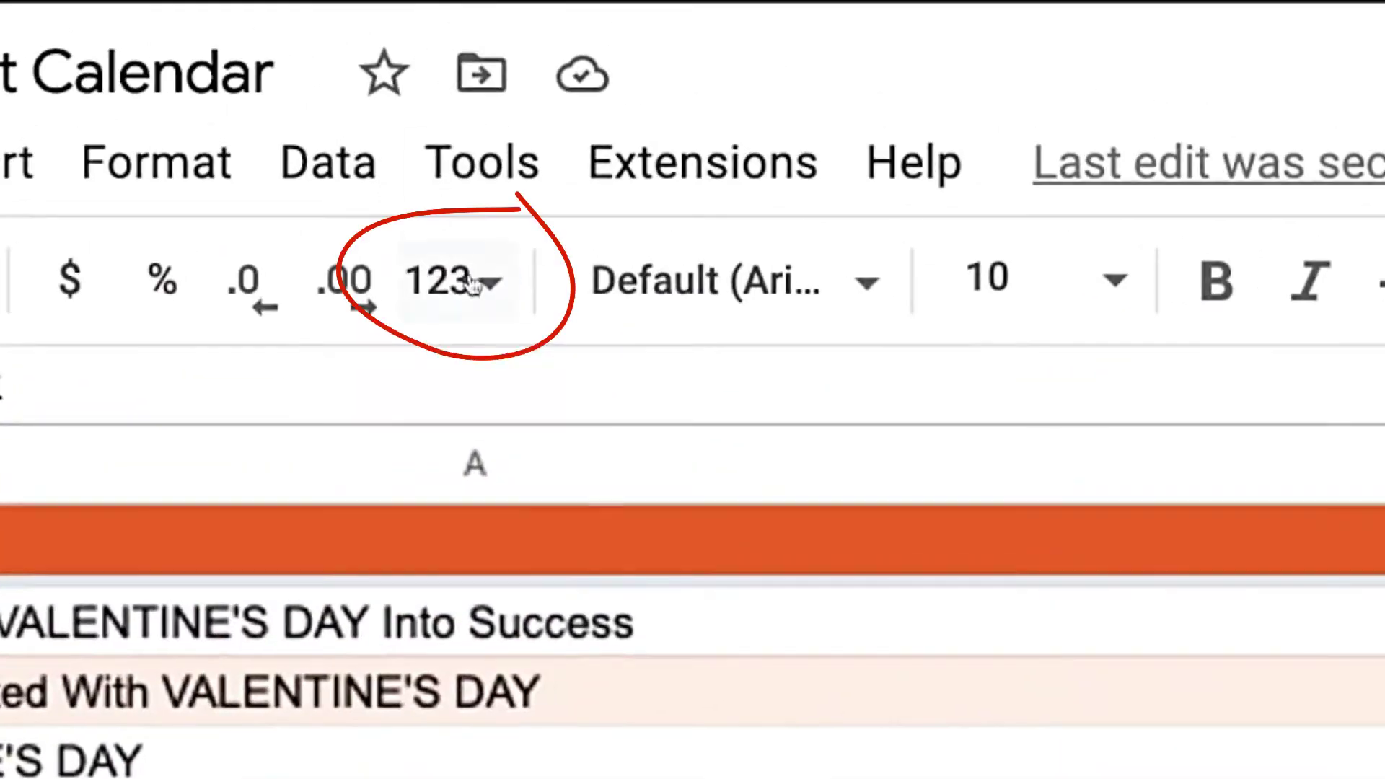
Browse the Custom date and time format options under Format > Number.
left_click(462, 114)
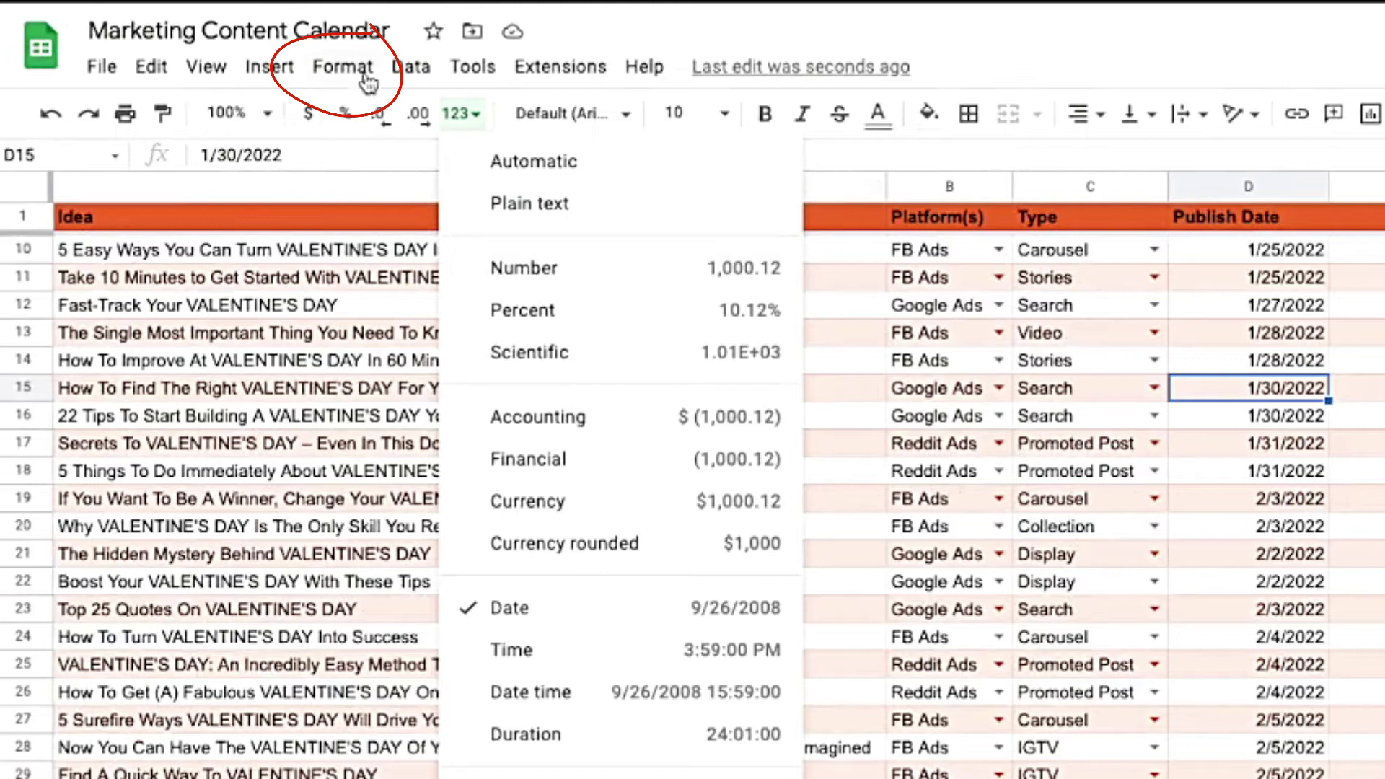
left_click(364, 76)
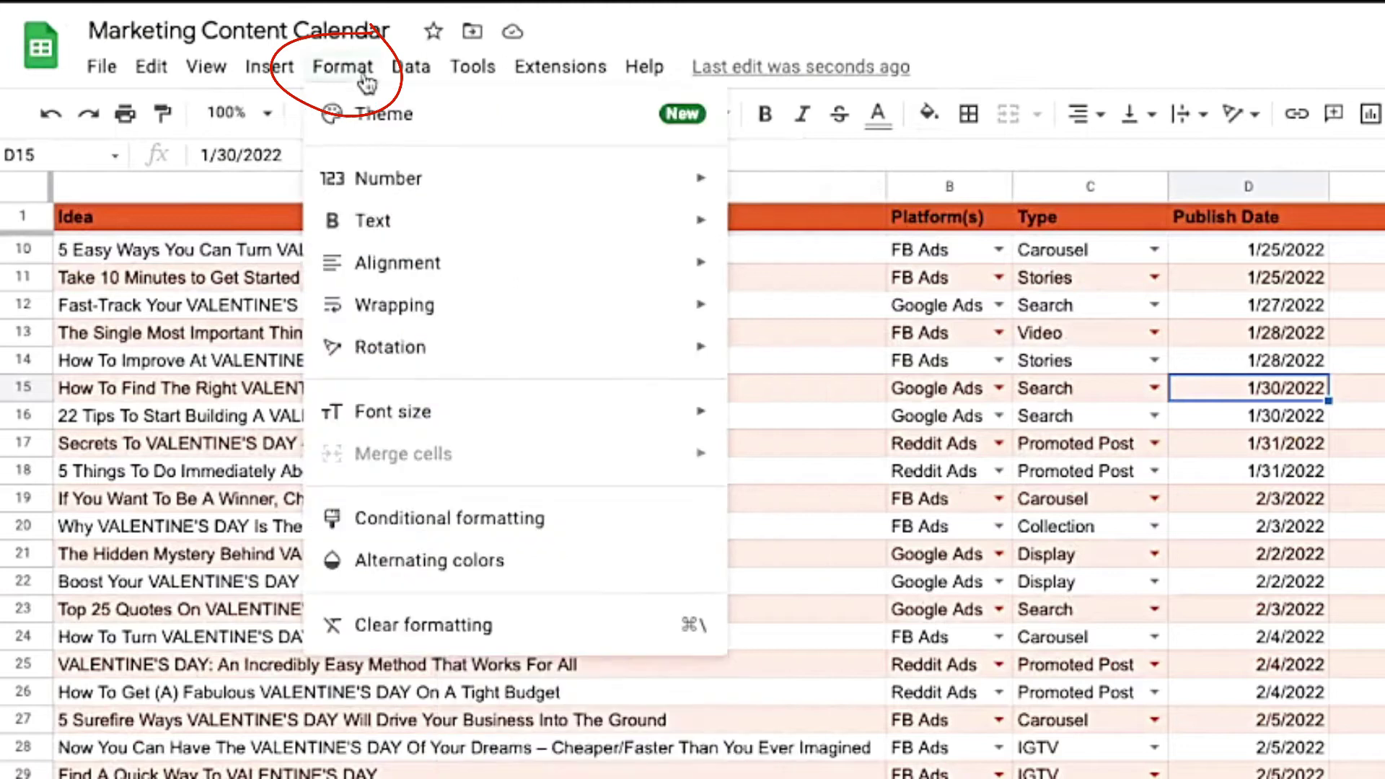
mouse_move(452, 195)
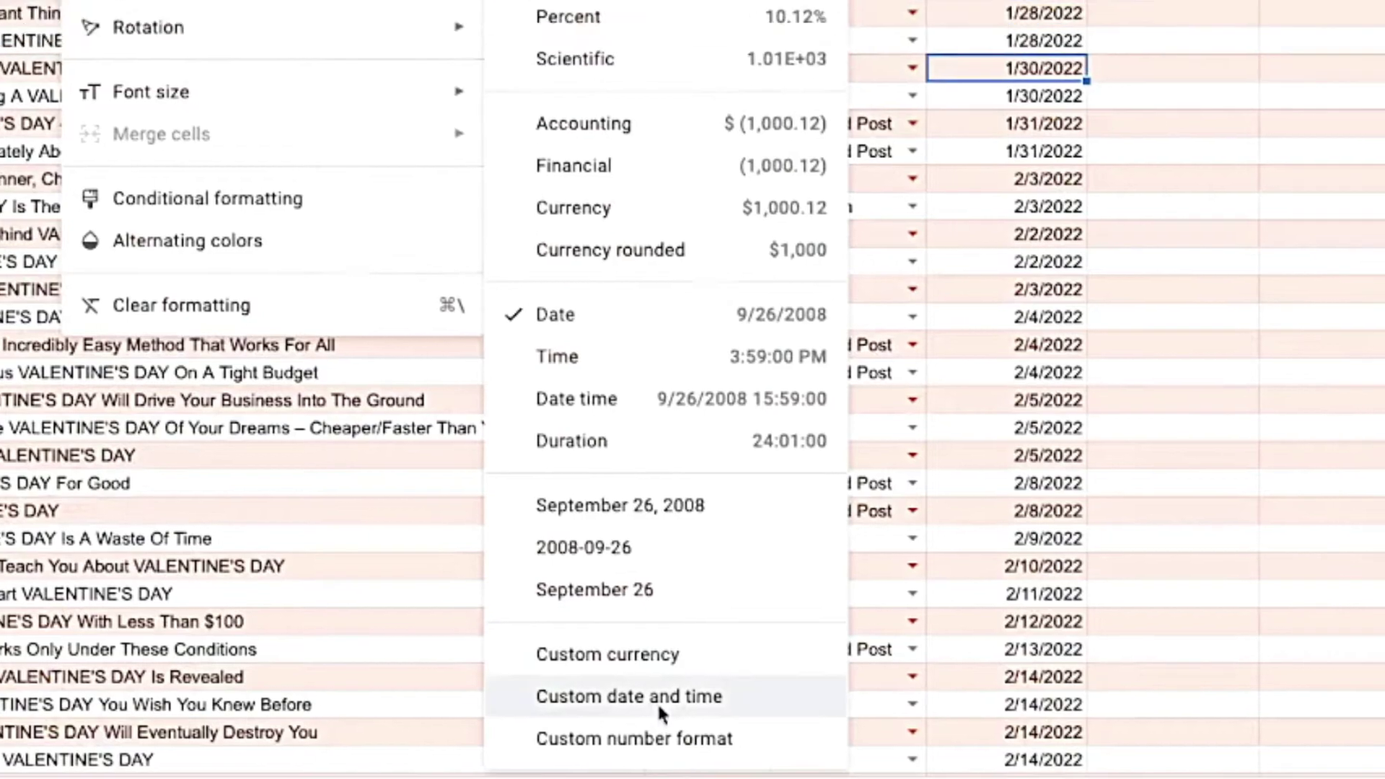
left_click(668, 644)
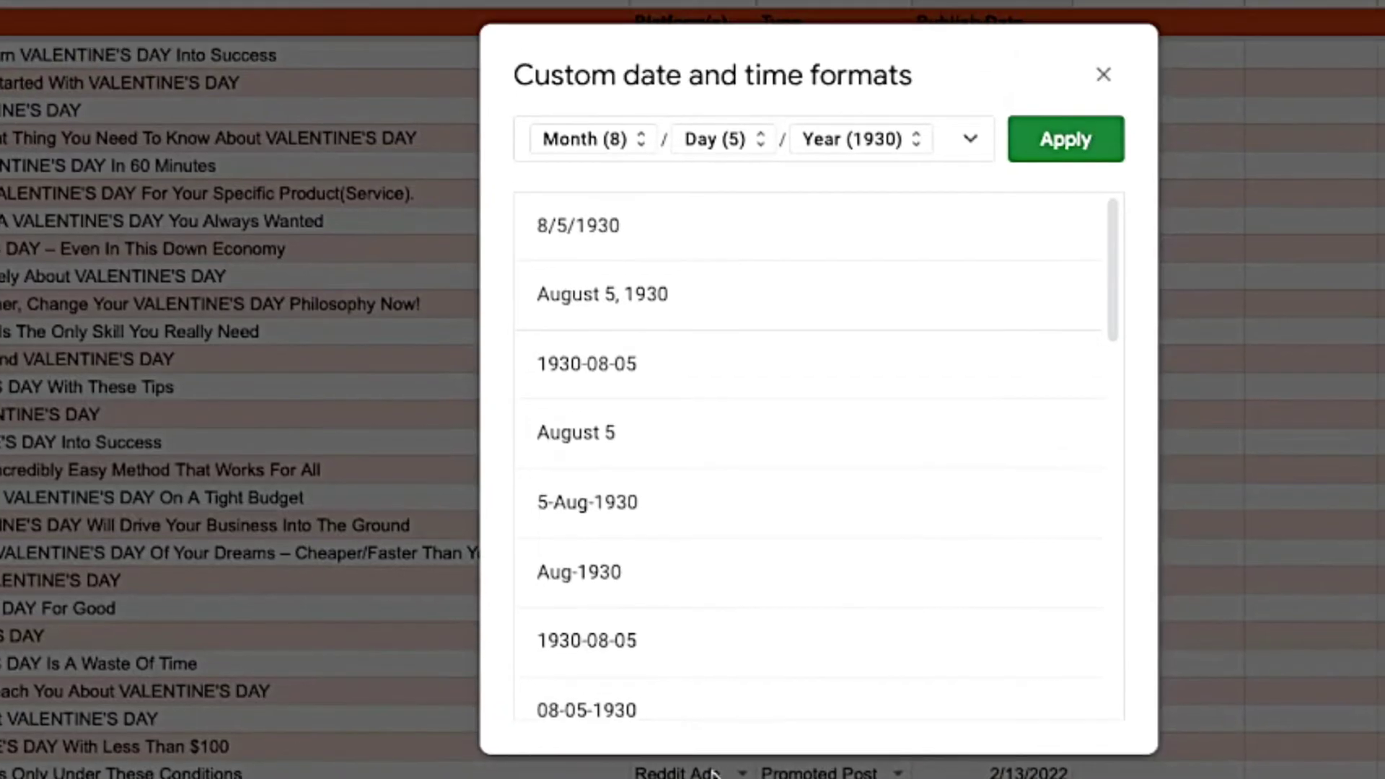
scroll(664, 298, "down", 15)
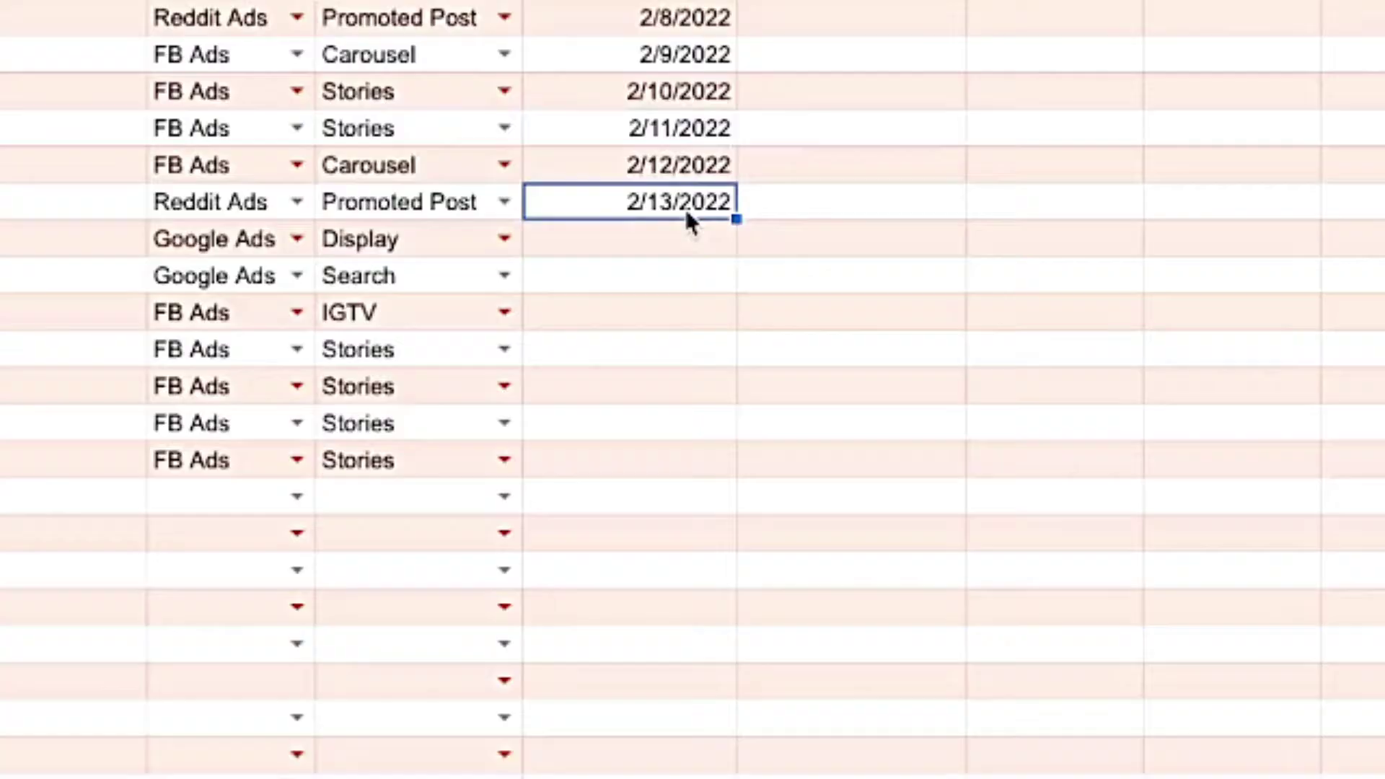
Check the date picker on 2/13/2022, then enter 'feb 1' in the Search row's empty Publish Date cell.
double_click(685, 208)
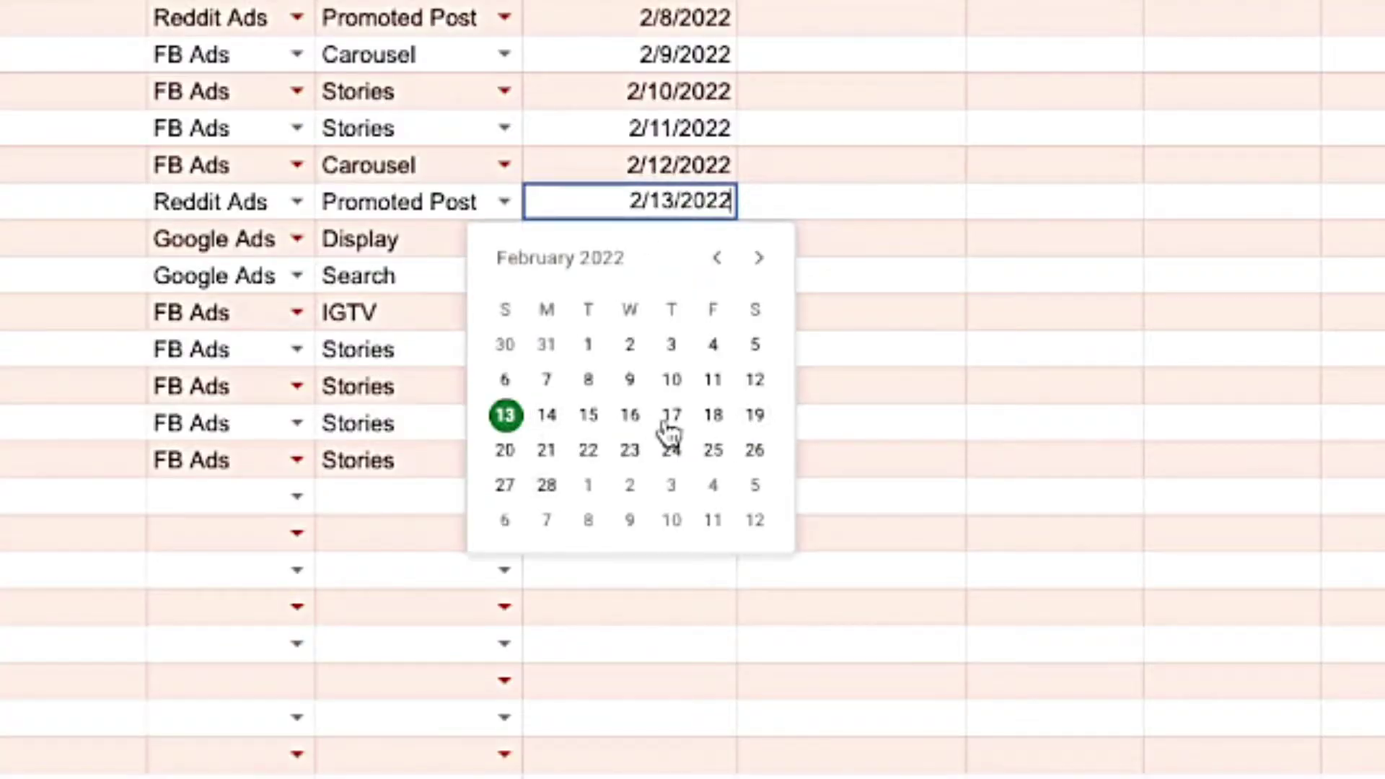
left_click(782, 181)
left_click(671, 235)
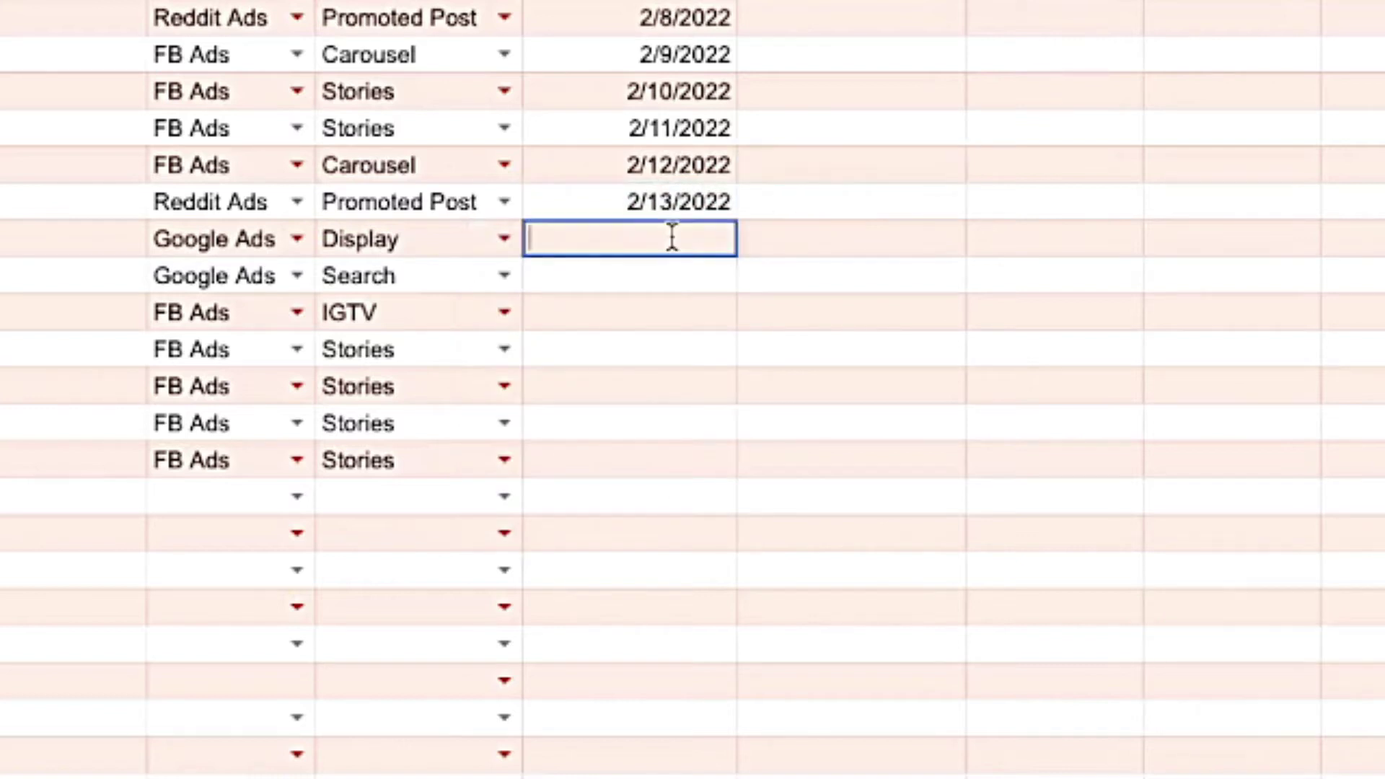
left_click(621, 275)
left_click(659, 238)
type("feb 1")
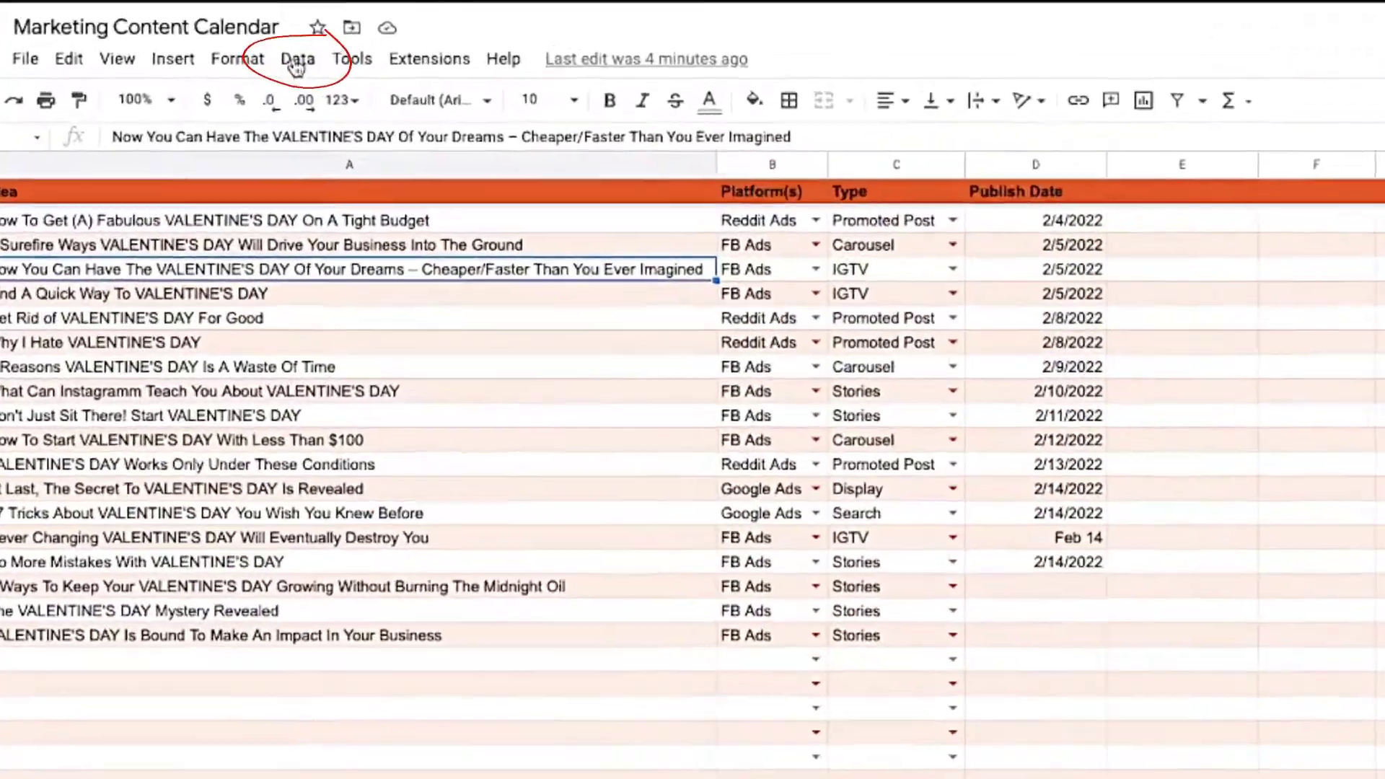
Start a data validation rule with its range corrected to Sheet1!D2:D.
left_click(296, 55)
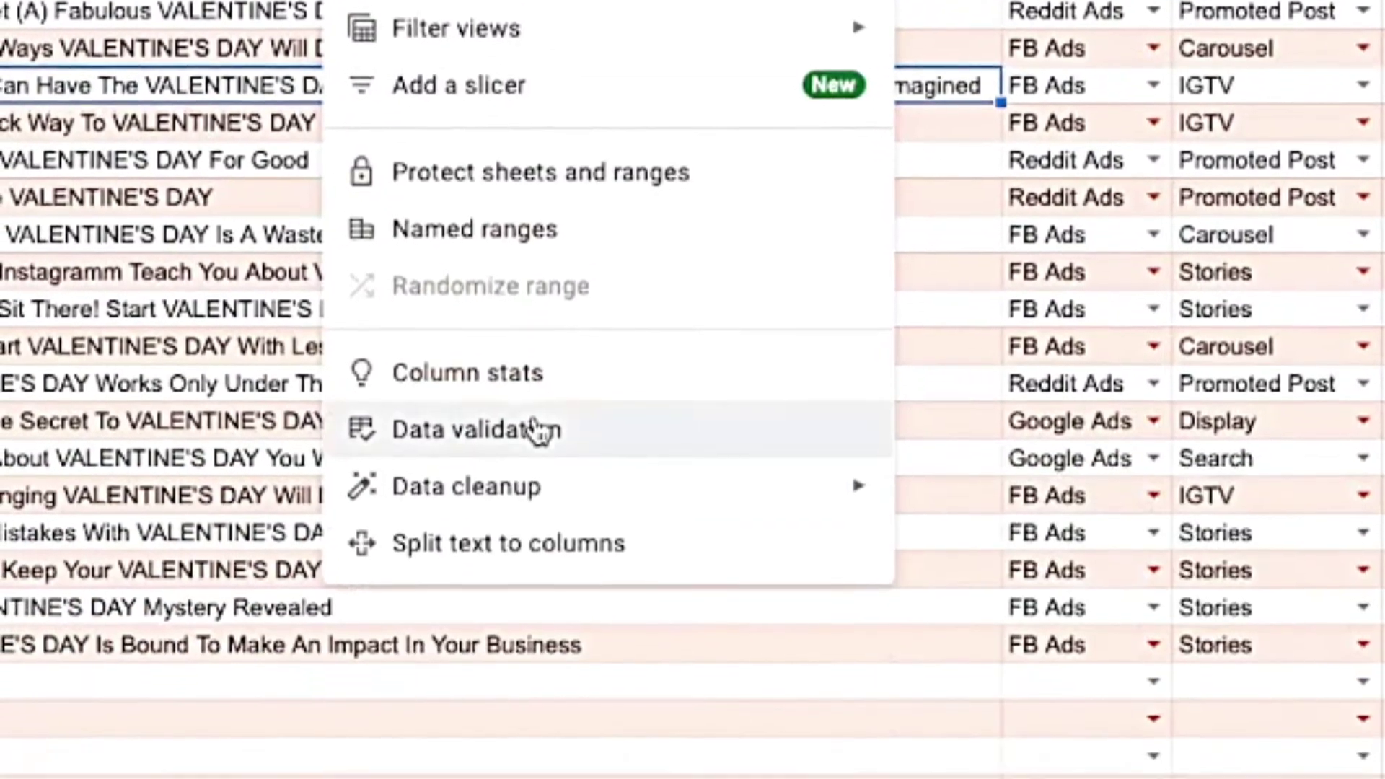
left_click(537, 431)
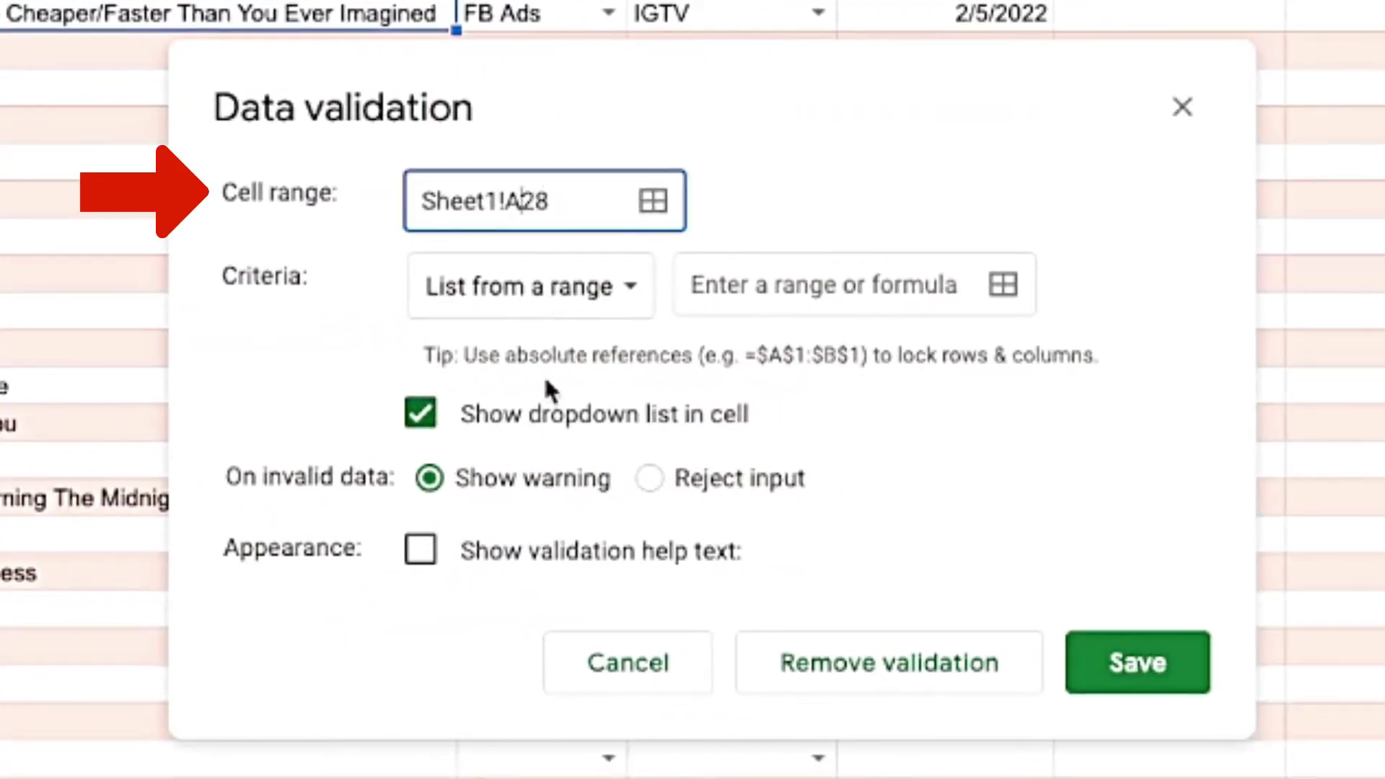
key("BackSpace")
type("D2:D")
Set the criteria to Date 'is valid date' and enable the 'Use the picker!' help text.
left_click(579, 278)
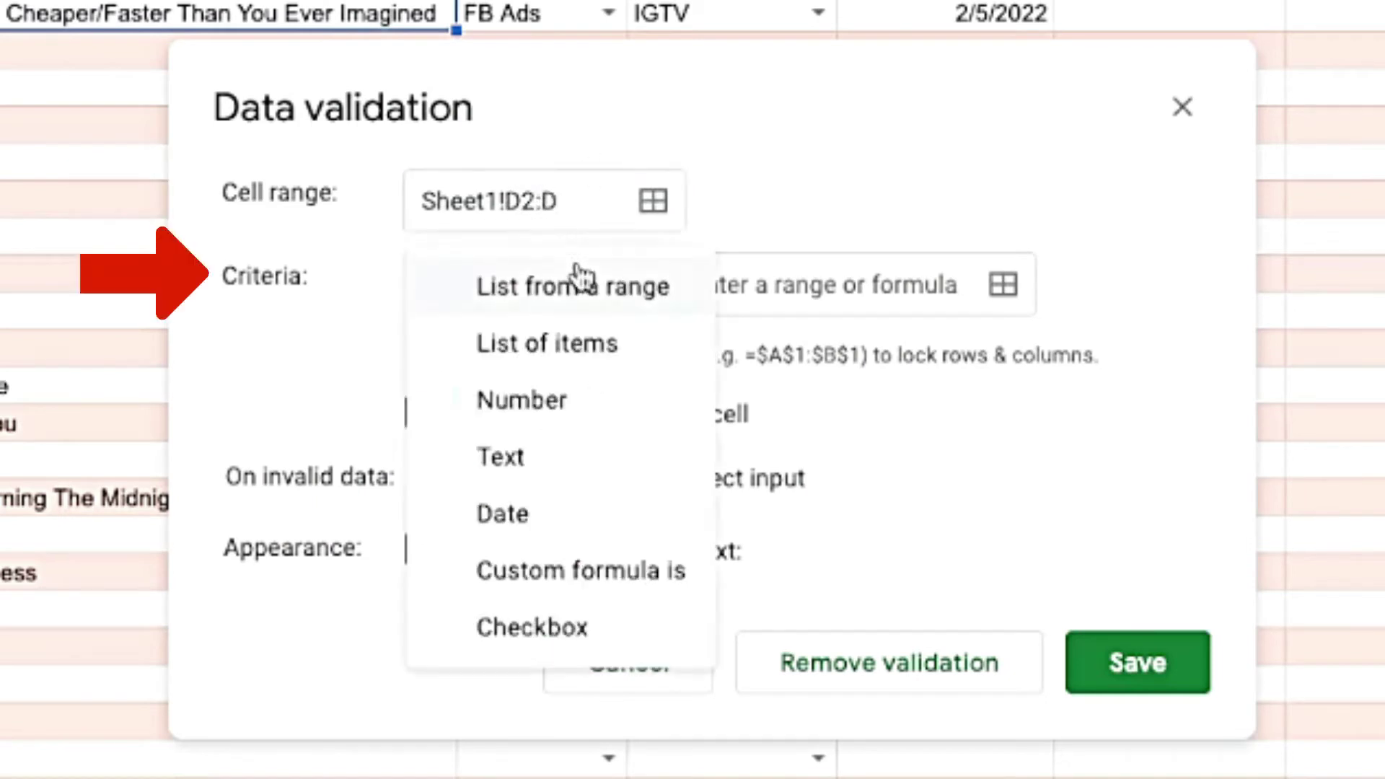
left_click(503, 498)
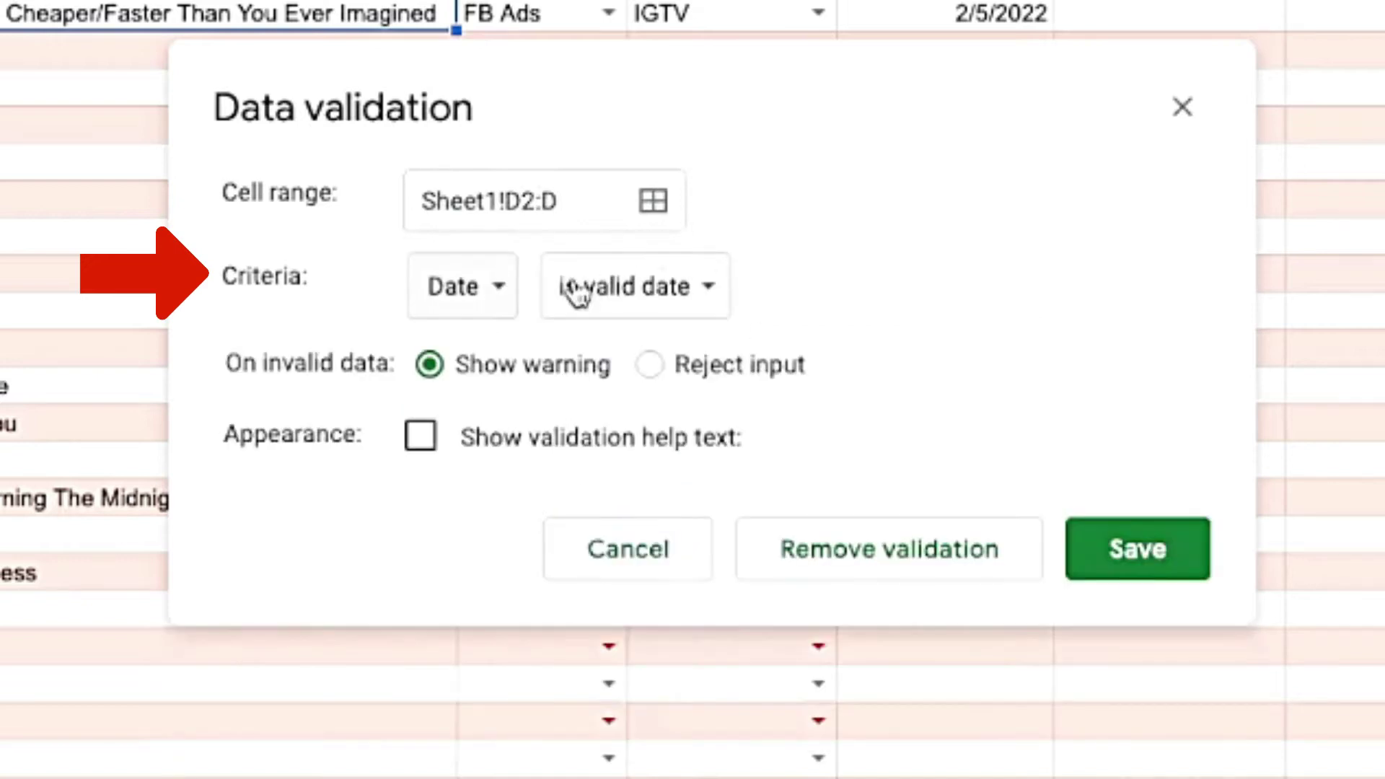
left_click(681, 296)
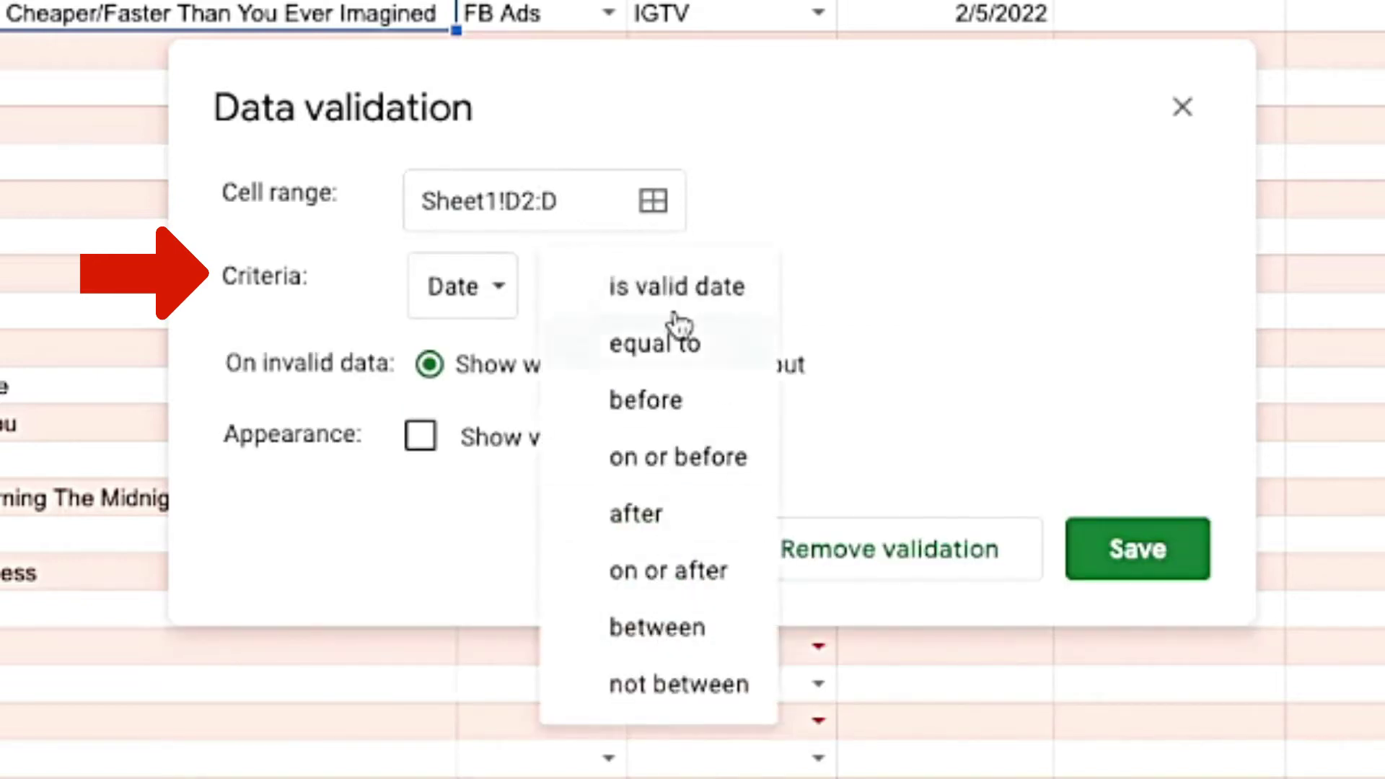
left_click(681, 288)
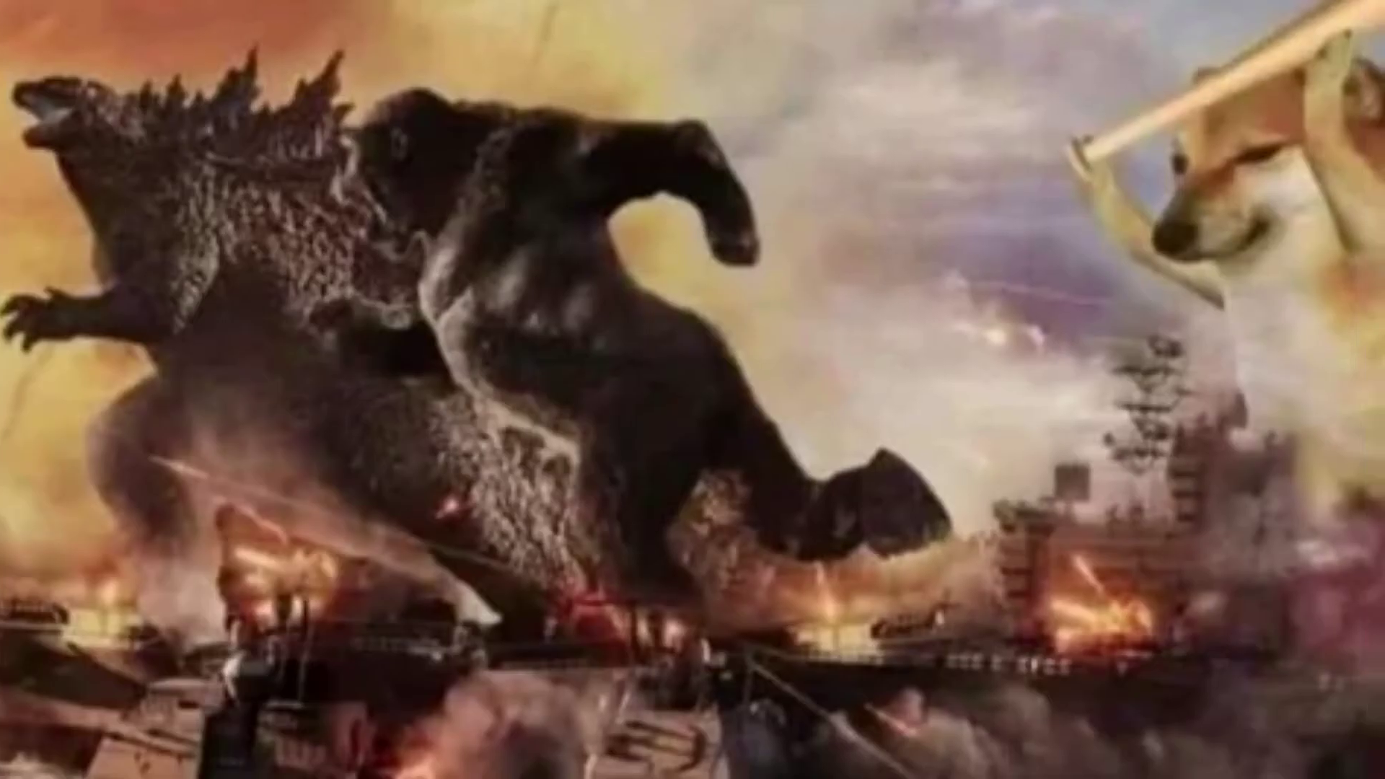
left_click(441, 437)
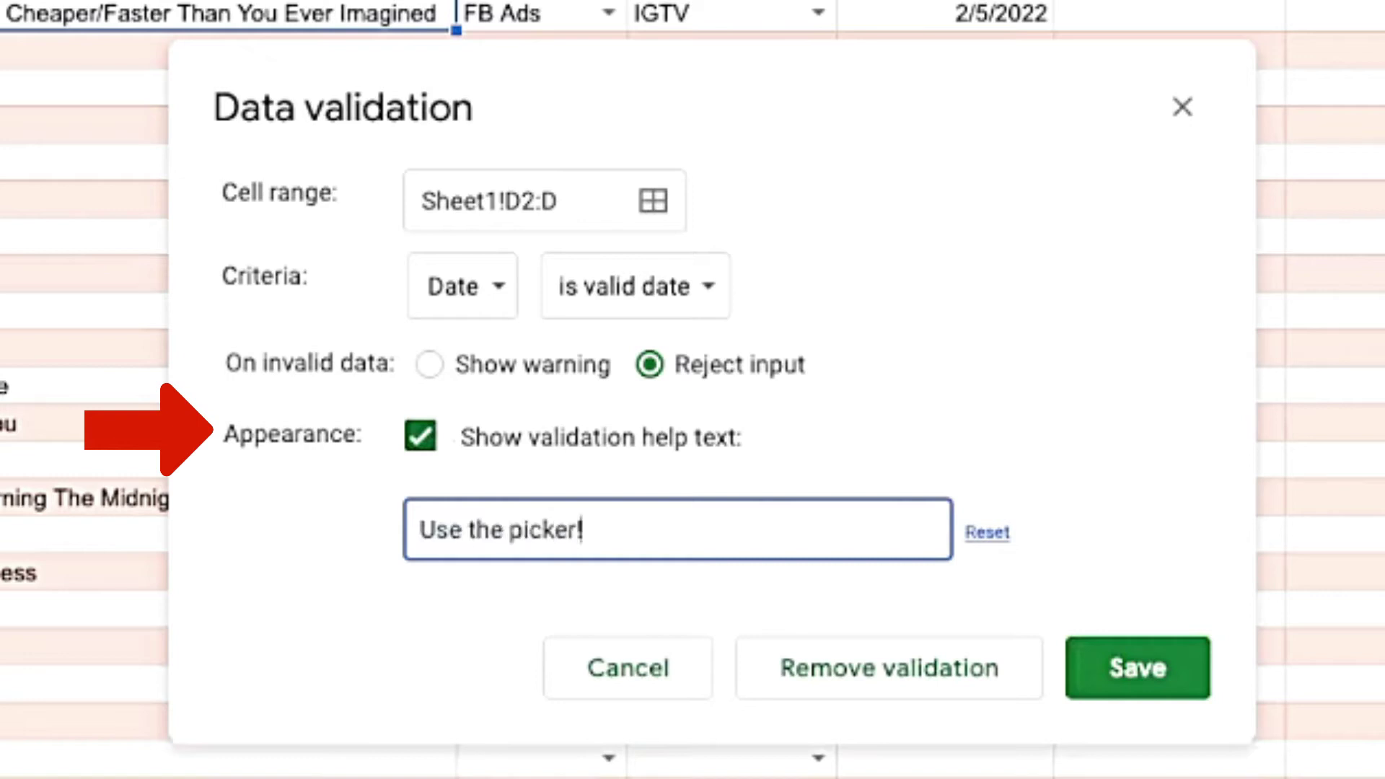
Save the date rule and confirm 'fe' in the last Stories row's date cell is rejected.
left_click(1105, 673)
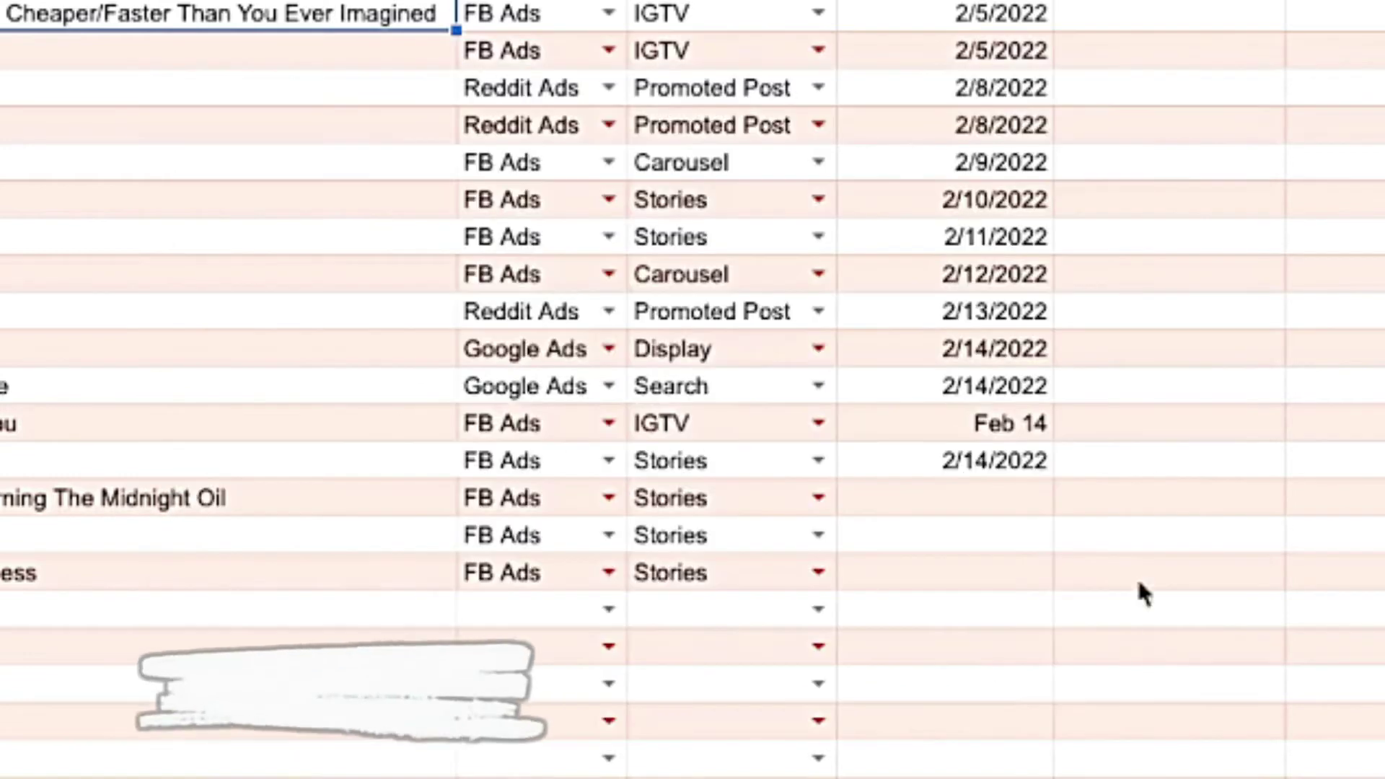
double_click(994, 485)
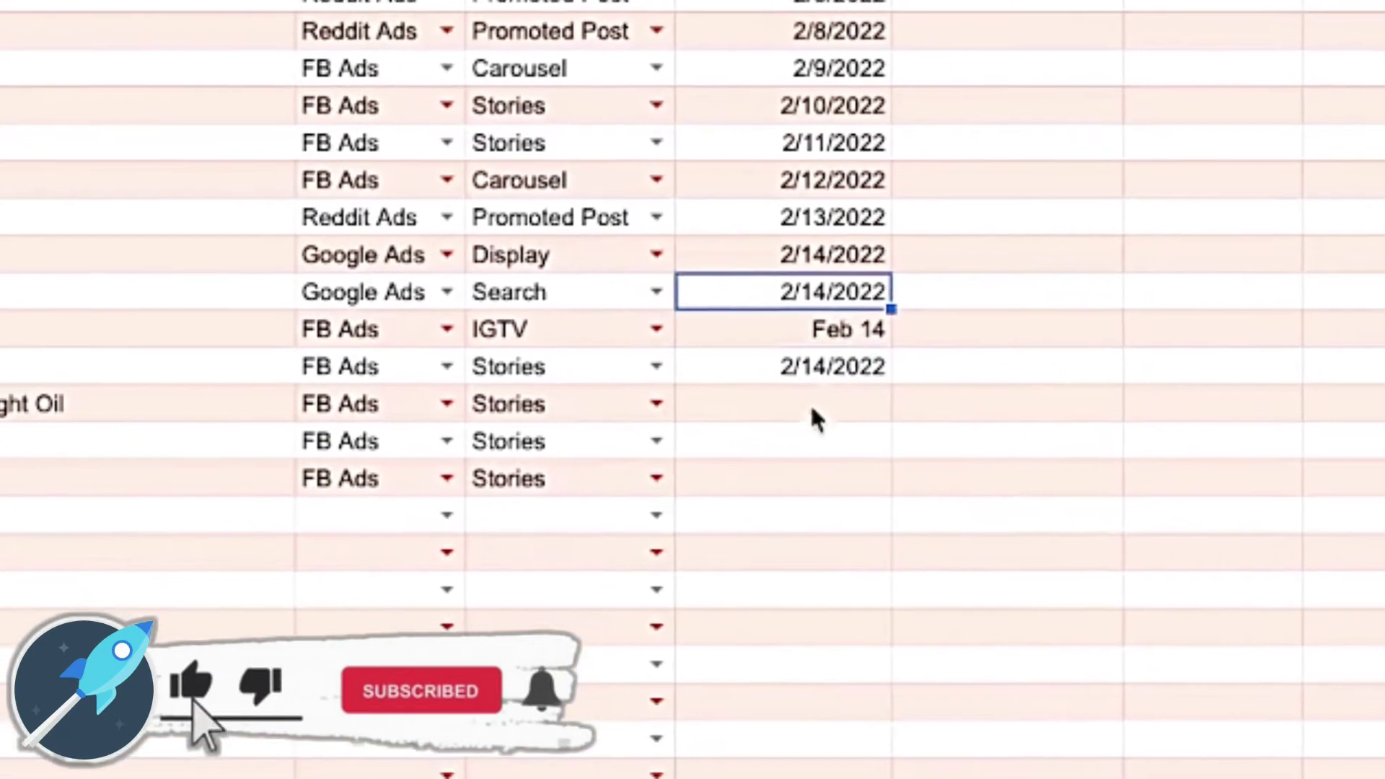
double_click(887, 450)
left_click(703, 766)
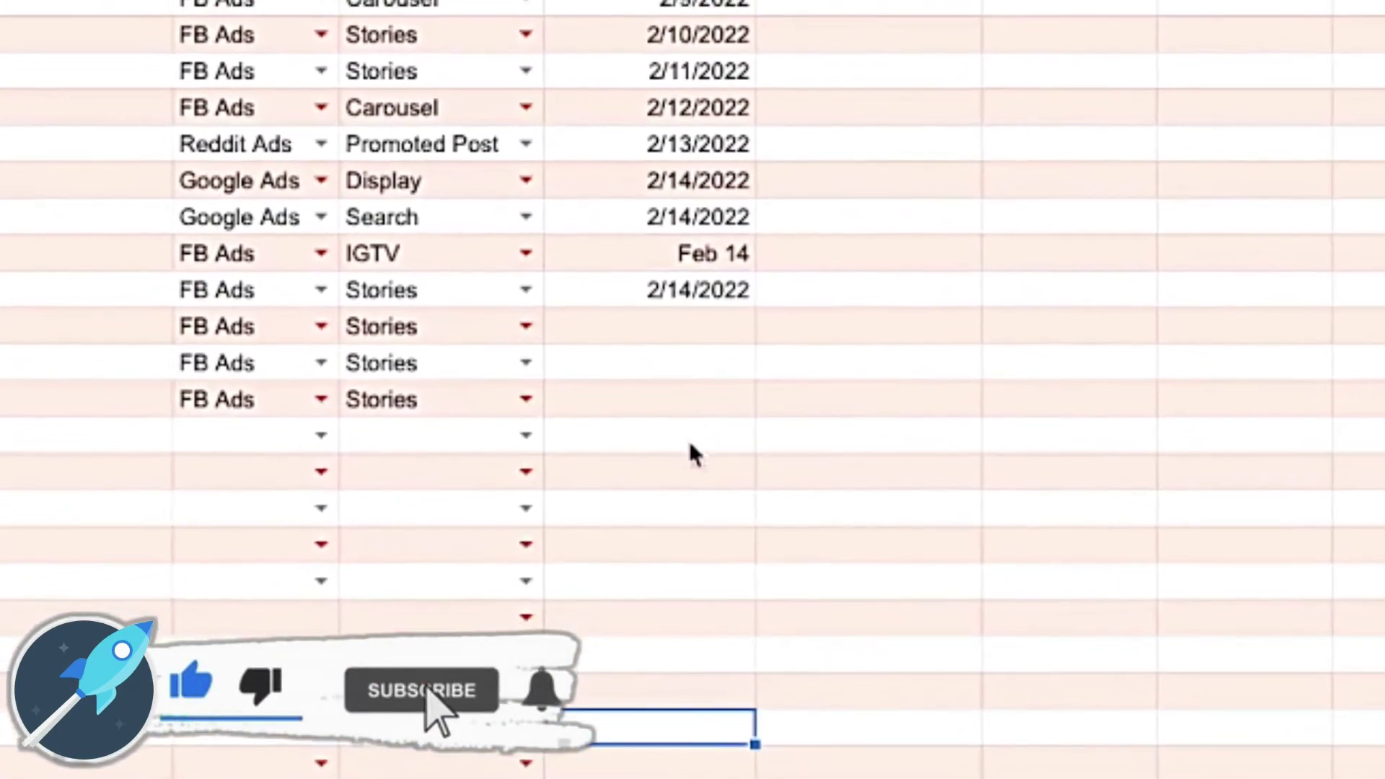
left_click(703, 430)
double_click(703, 430)
type("fe")
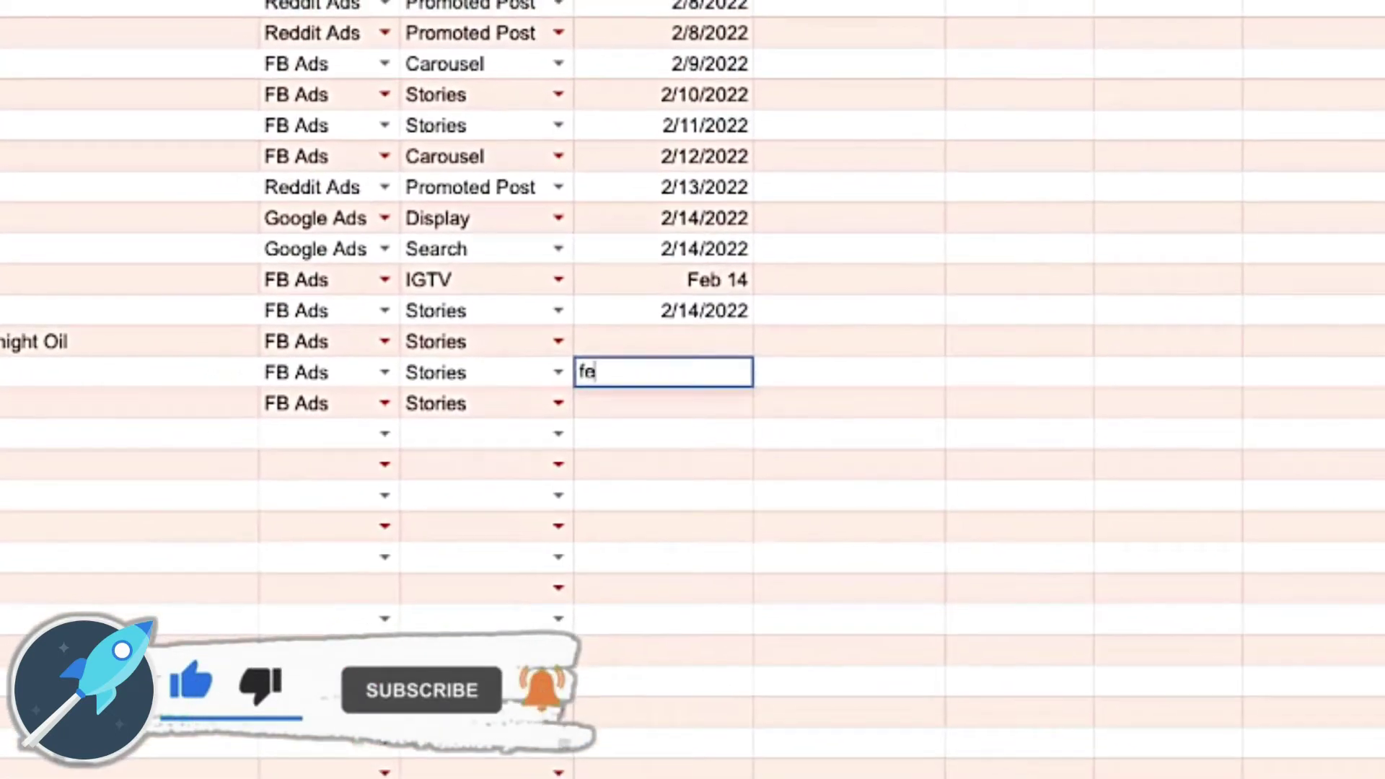
key("Return")
left_click(772, 337)
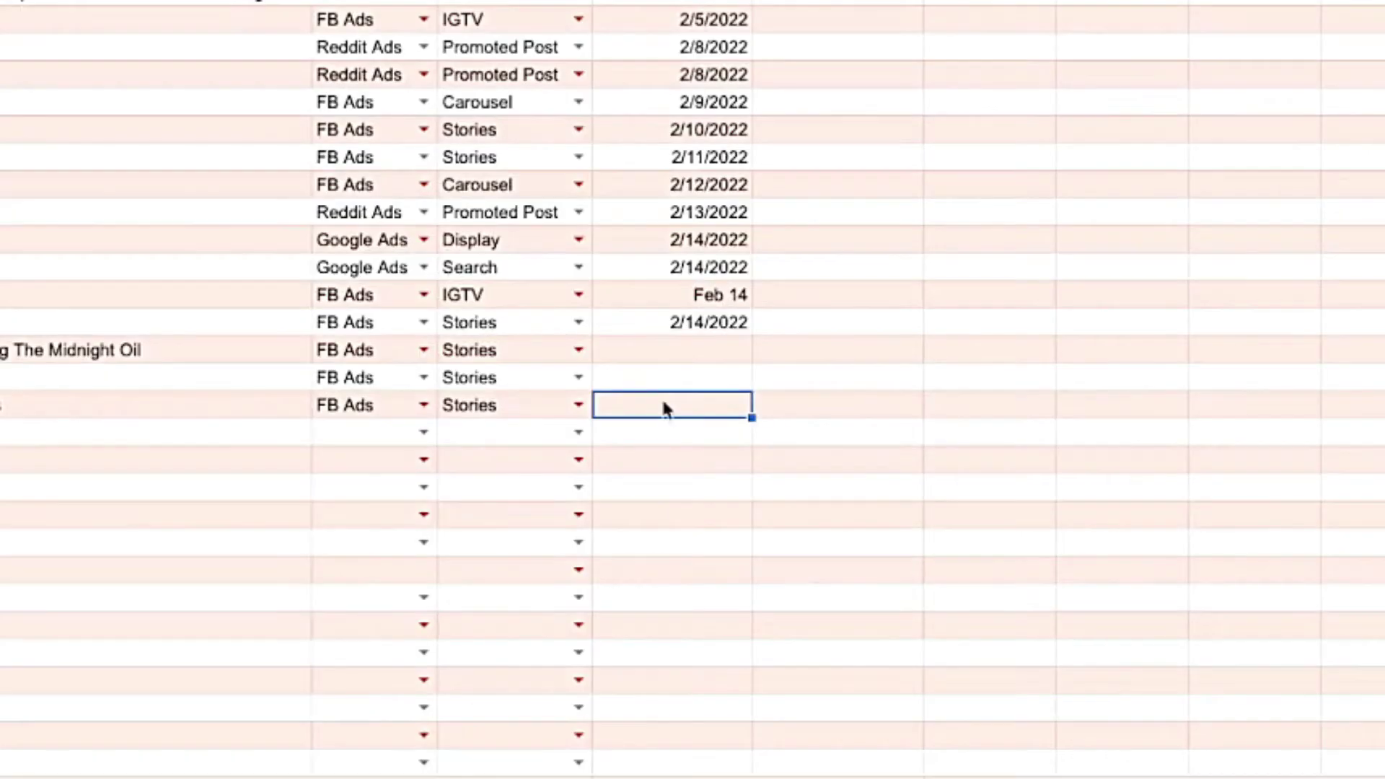
Insert an empty row above the last Stories row and confirm the entry 'o' is also rejected.
double_click(693, 381)
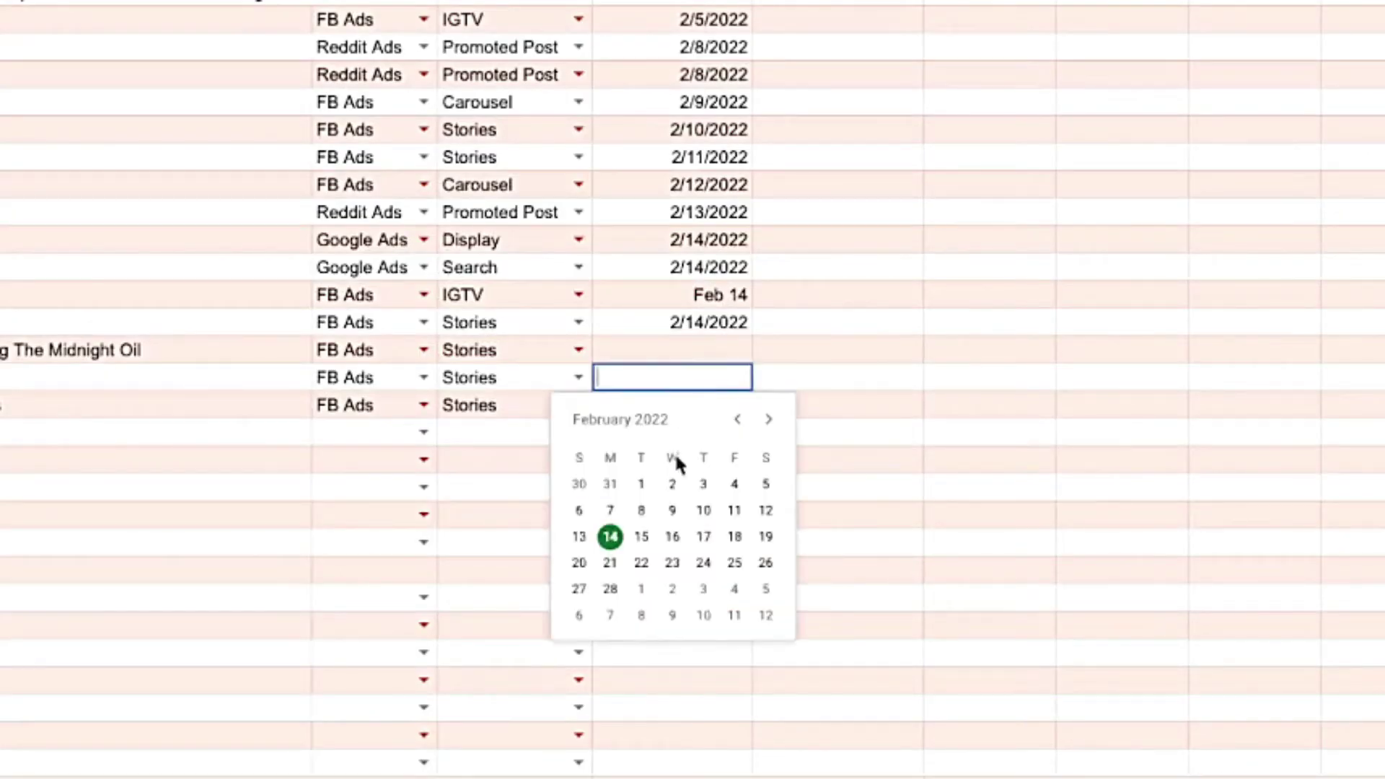
left_click(688, 335)
right_click(671, 402)
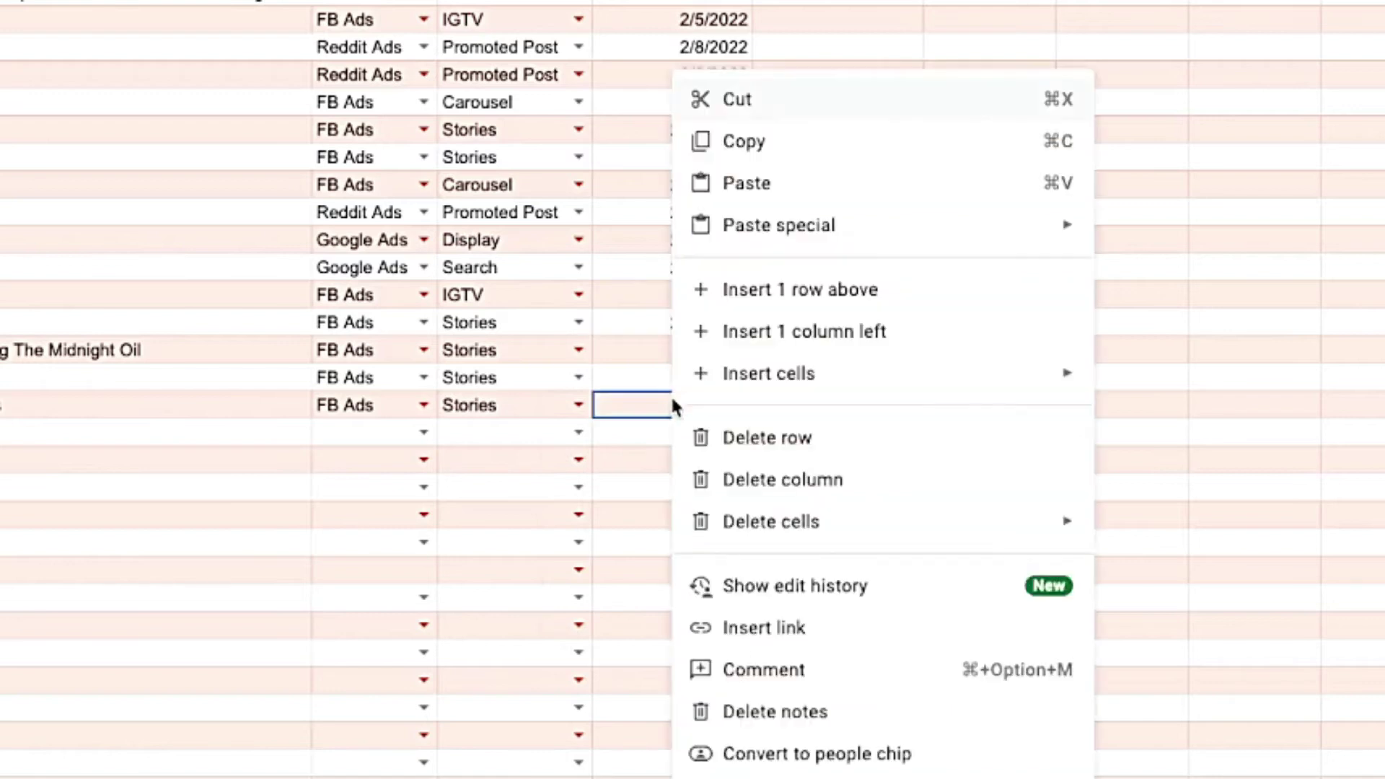
left_click(790, 296)
double_click(689, 403)
left_click(710, 381)
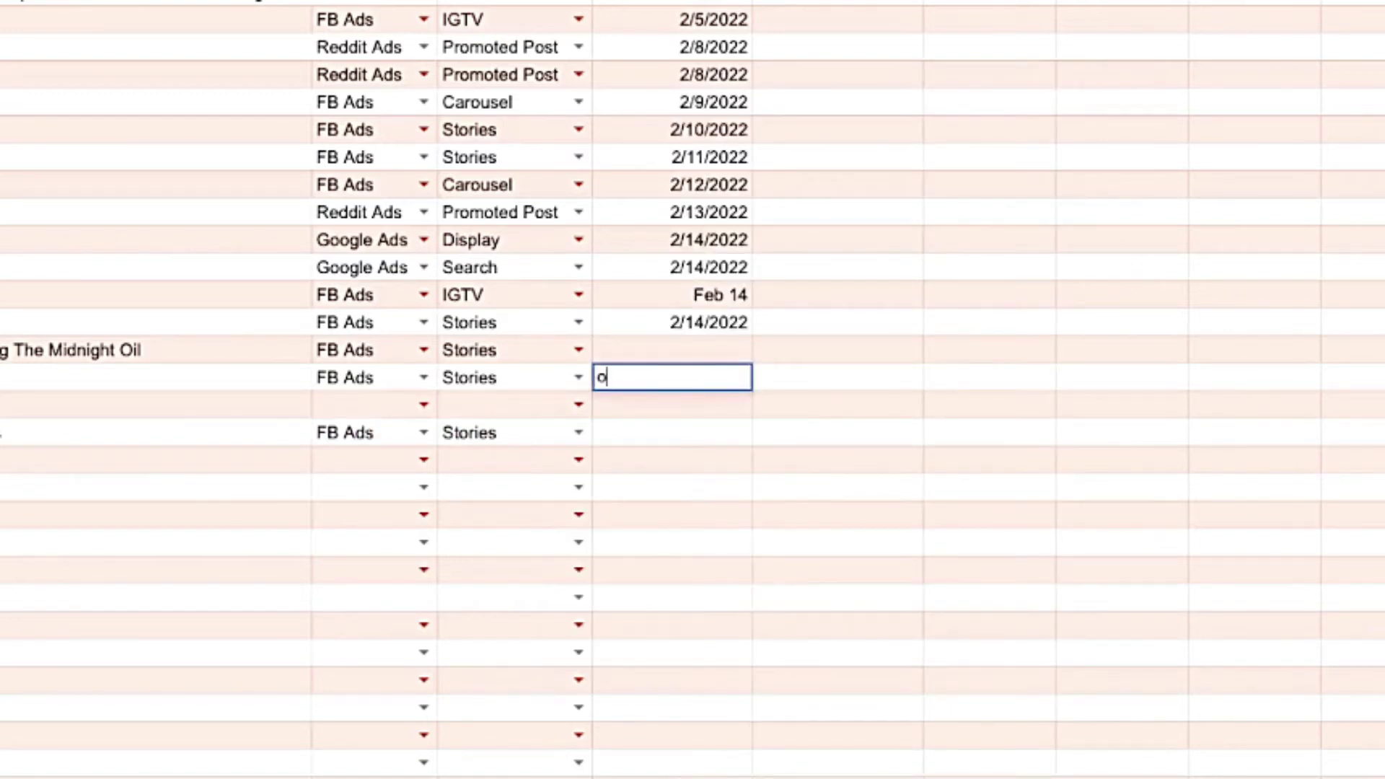
type("o")
key("Return")
left_click(786, 353)
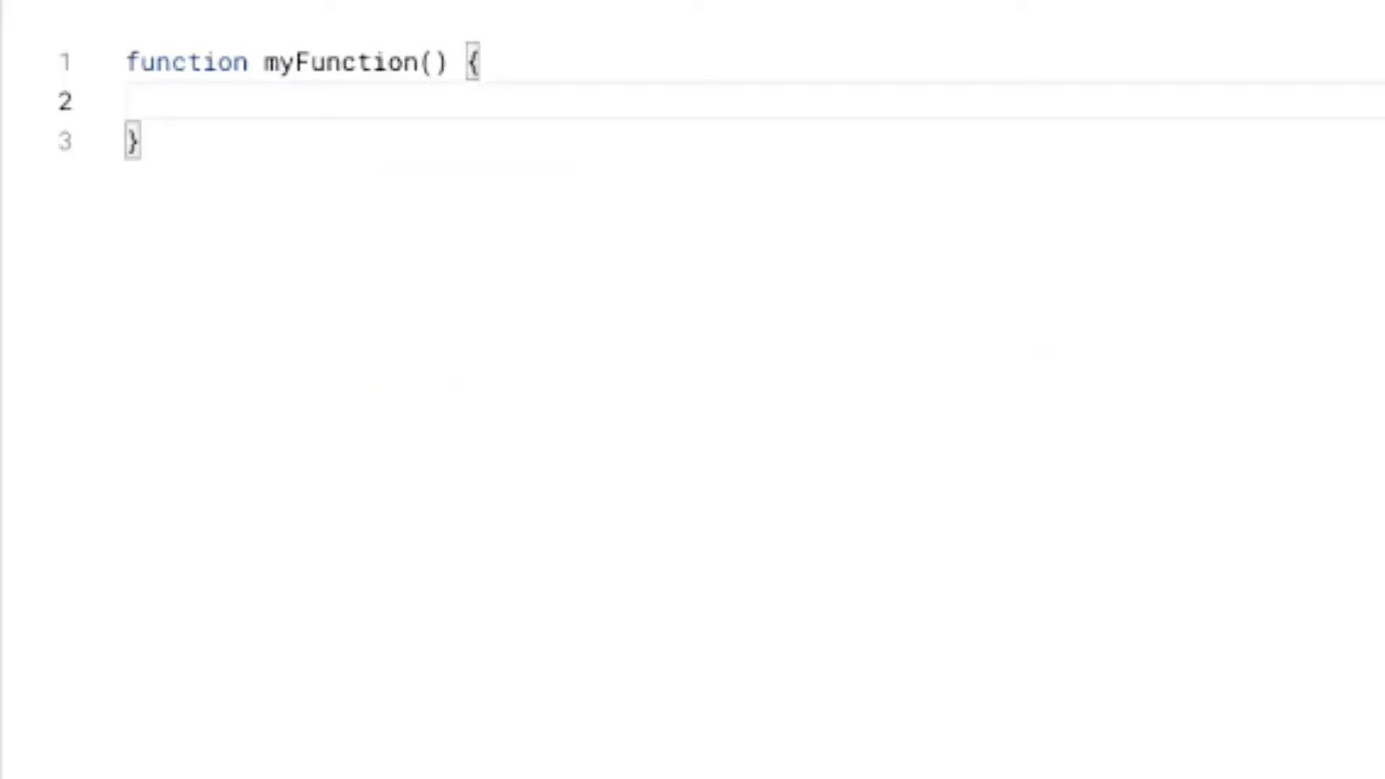
Write onEdit code that gets Sheet1's column D range and builds a date-only validation rule.
type("onEdit(e) {")
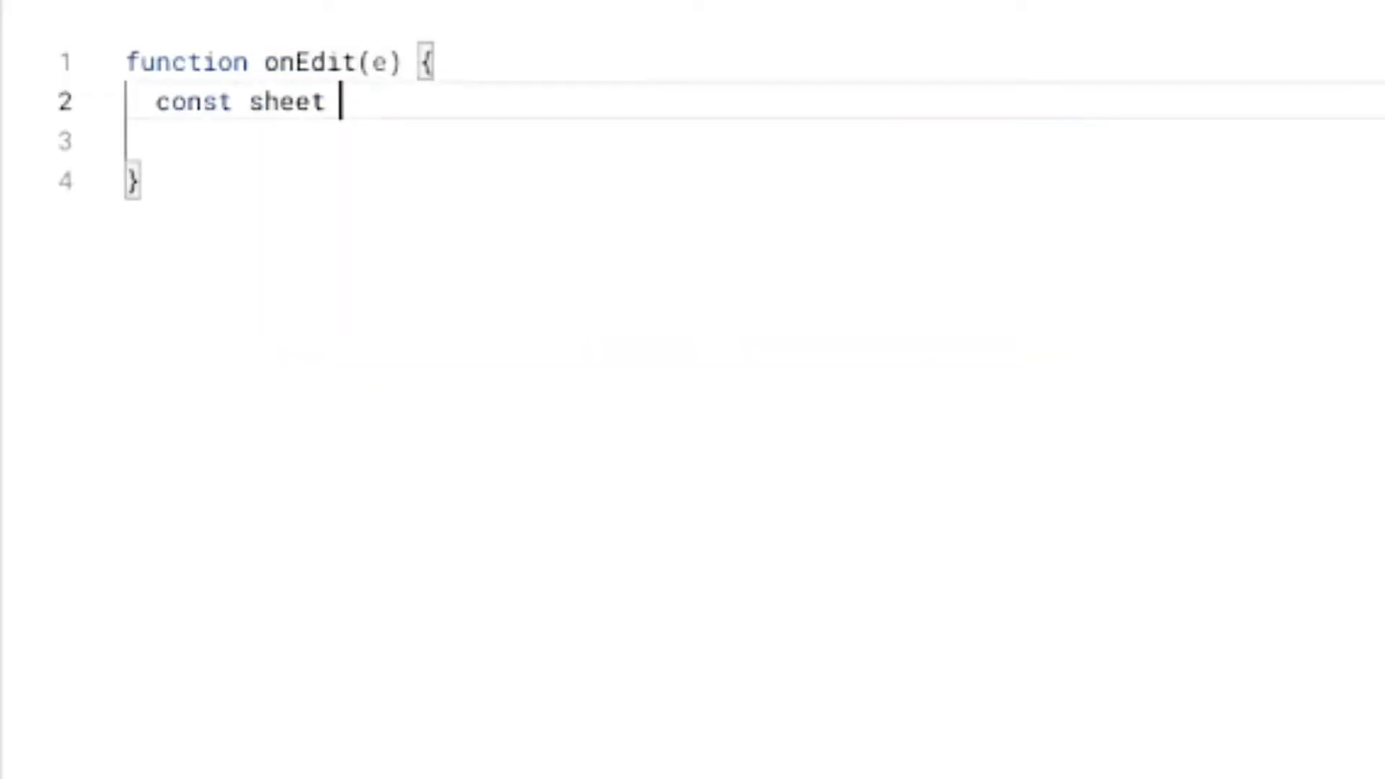
type("getSheetByName('Sheet1');")
key("Return")
type("const range = sheet.g")
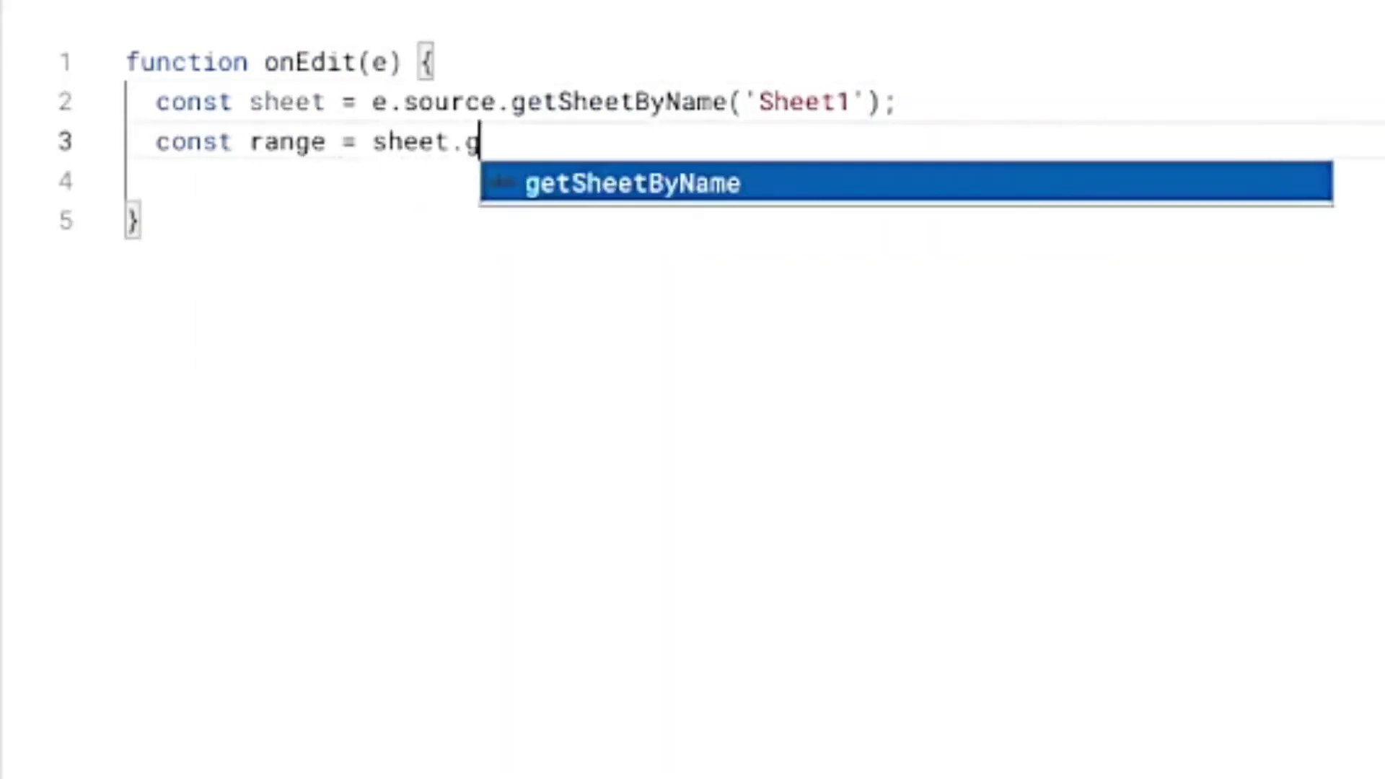
type("etRange(2,4 sheet.getMaxRows(), 1")
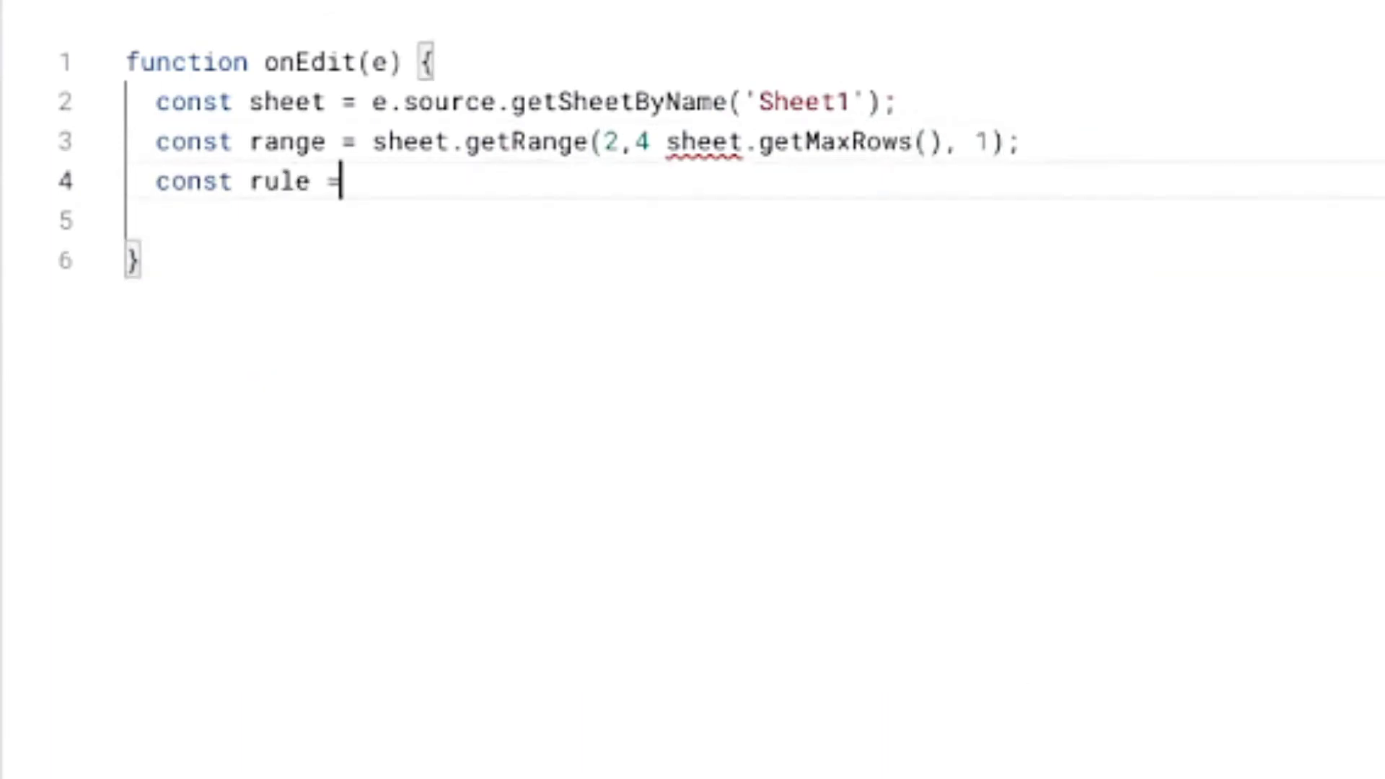
type(" SpreadsheetApp.newDataValidation().requireDate().setAllowInvalid(false).setHelpText('Use the Picker!")
key("Left")
key("Left")
key("Left")
key("Left")
key("Left")
key("Left")
key("Left")
type("Calendar")
key("End")
type(".build();")
key("Return")
Apply the rule to the range and set its number format to 'mm/dd/yyyy'.
type("range.setDataValidation(rule)")
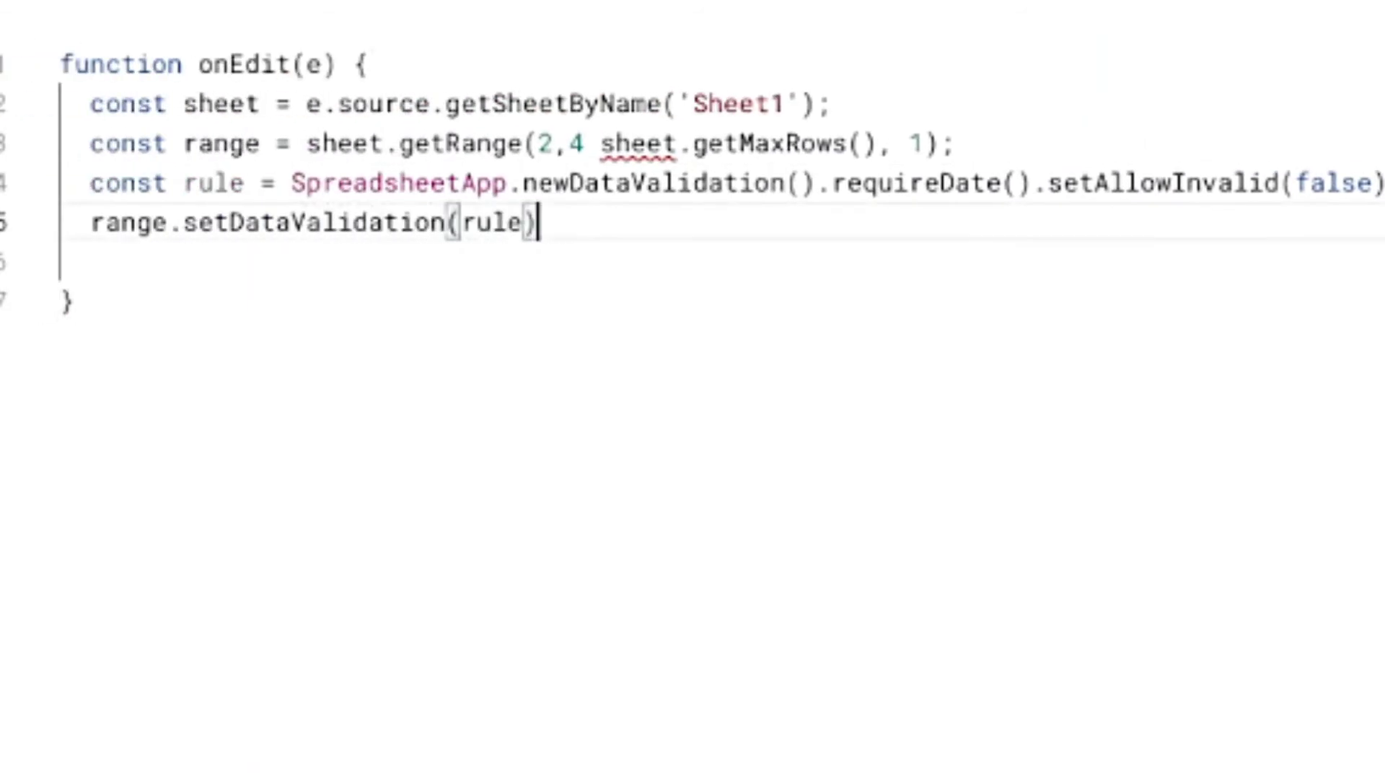
type(";")
key("Return")
type("range.setNumbersFormat('mm/dd/yyyy');")
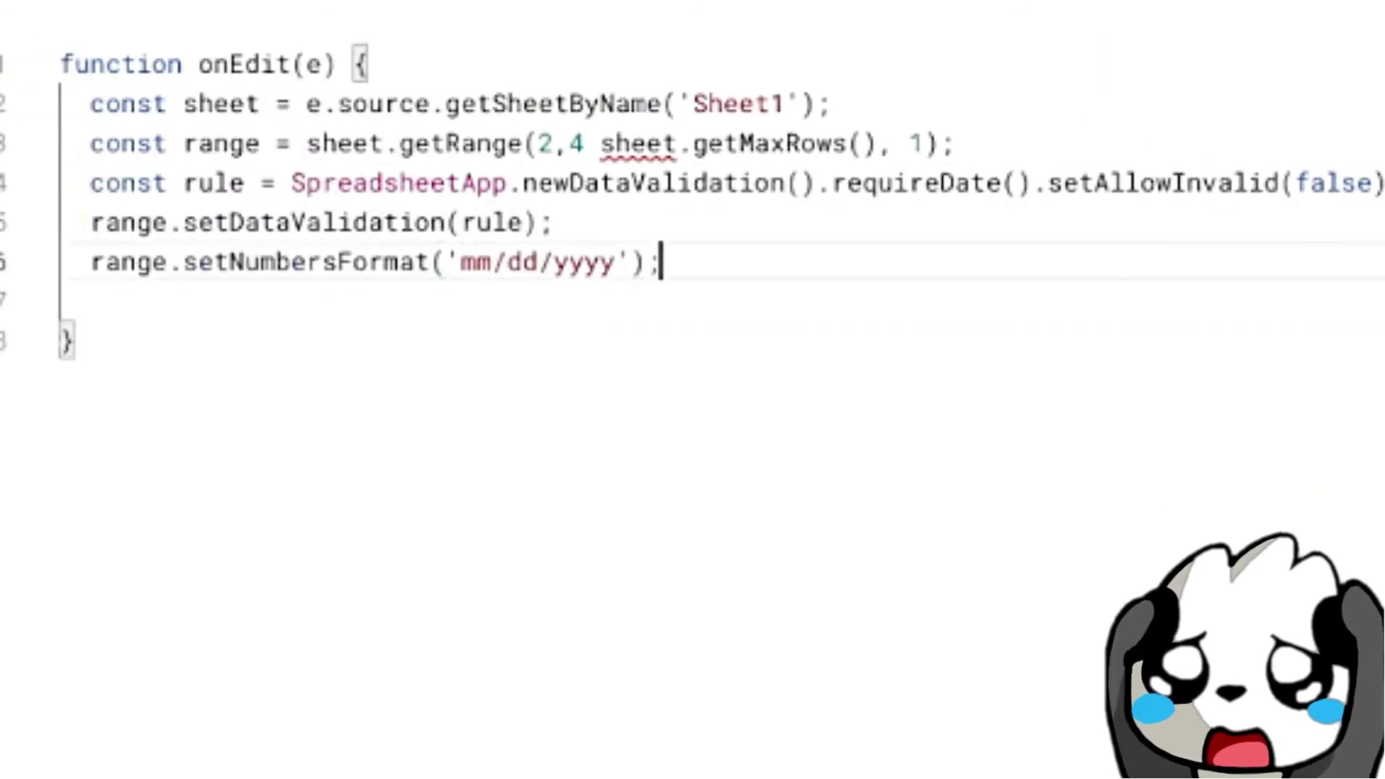
key("Delete")
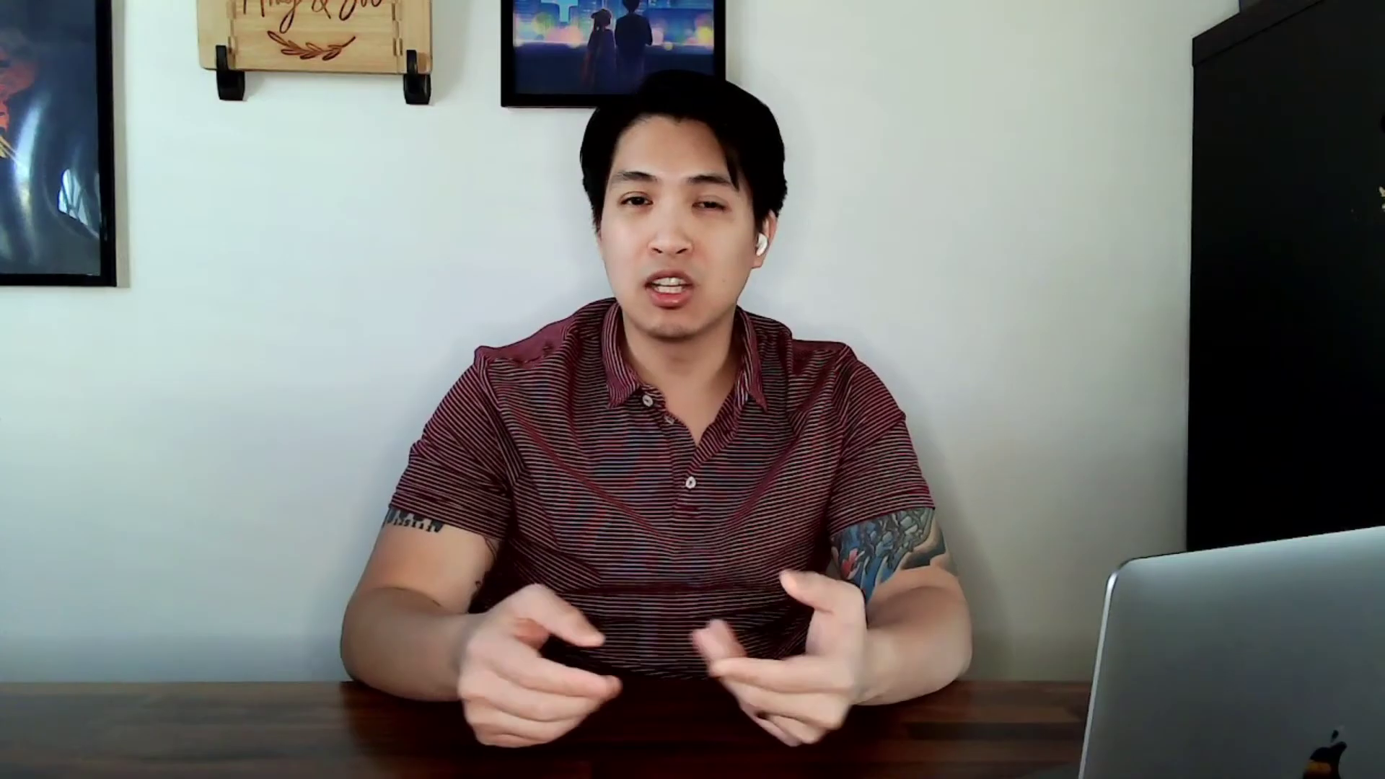